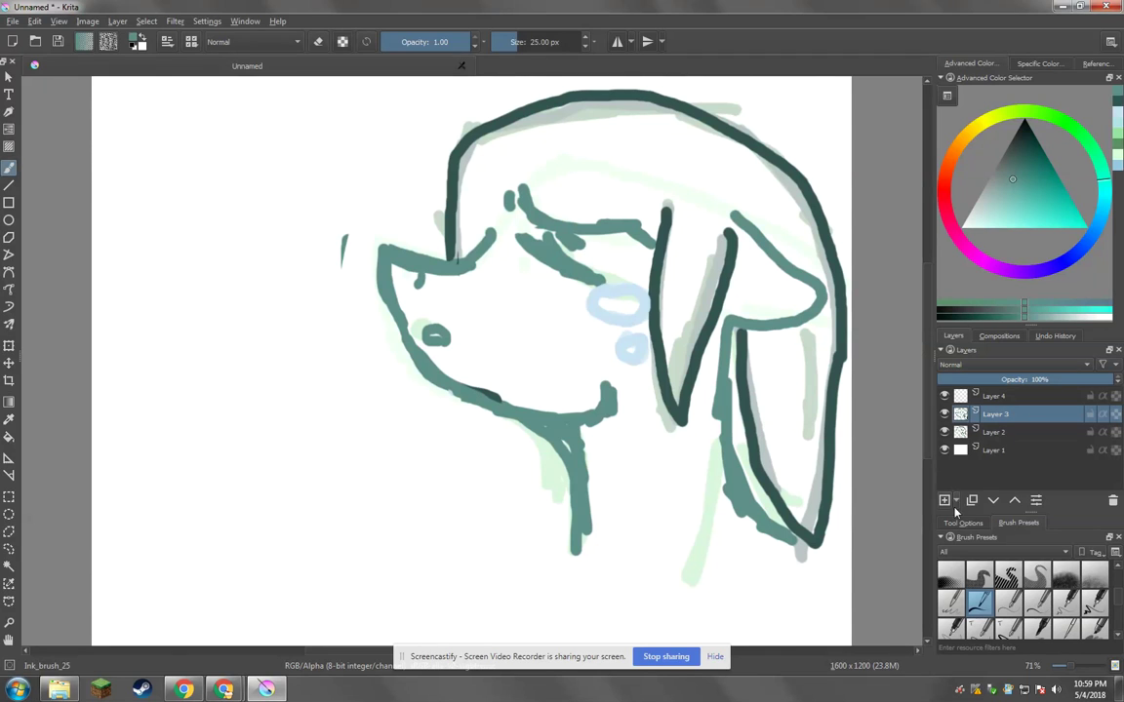
- Add Layer 5, hide the pale Layer 2 sketch, and pick dark teal as the colour
click(944, 500)
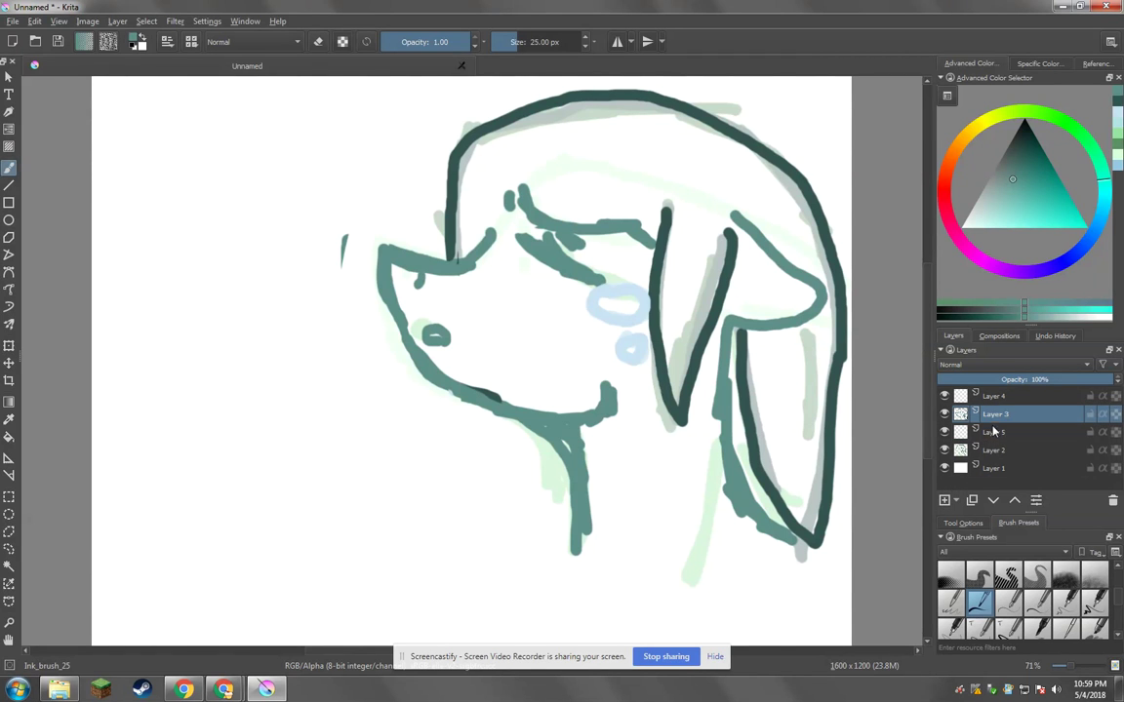
click(1019, 202)
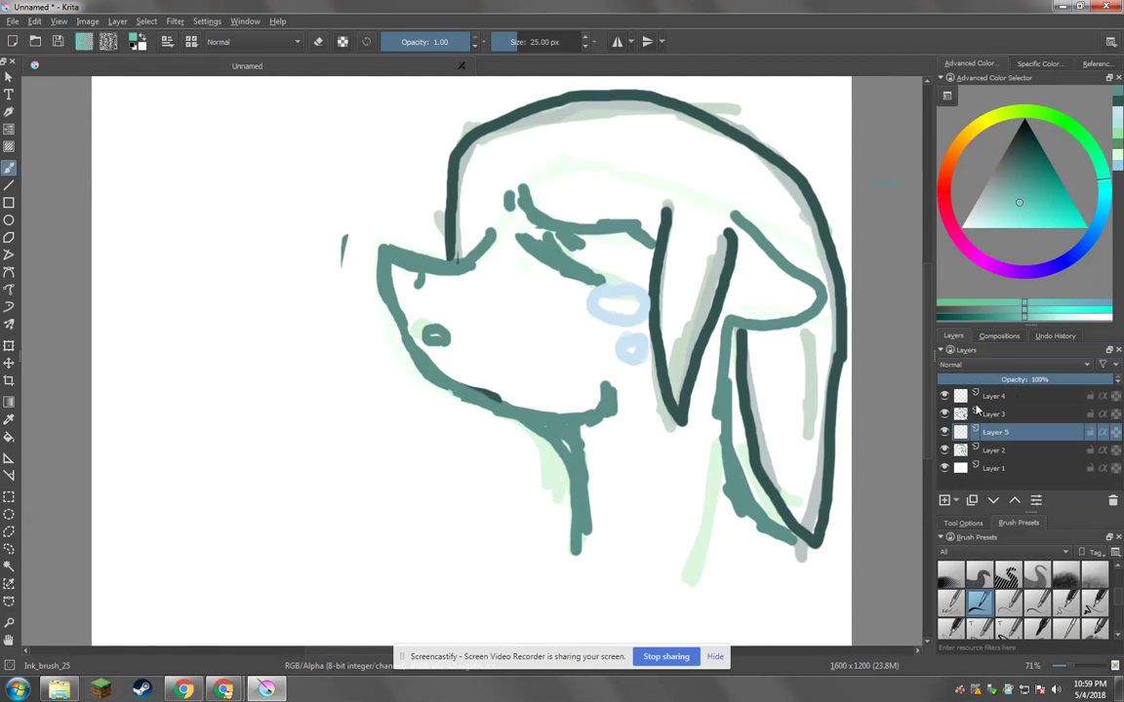
click(945, 449)
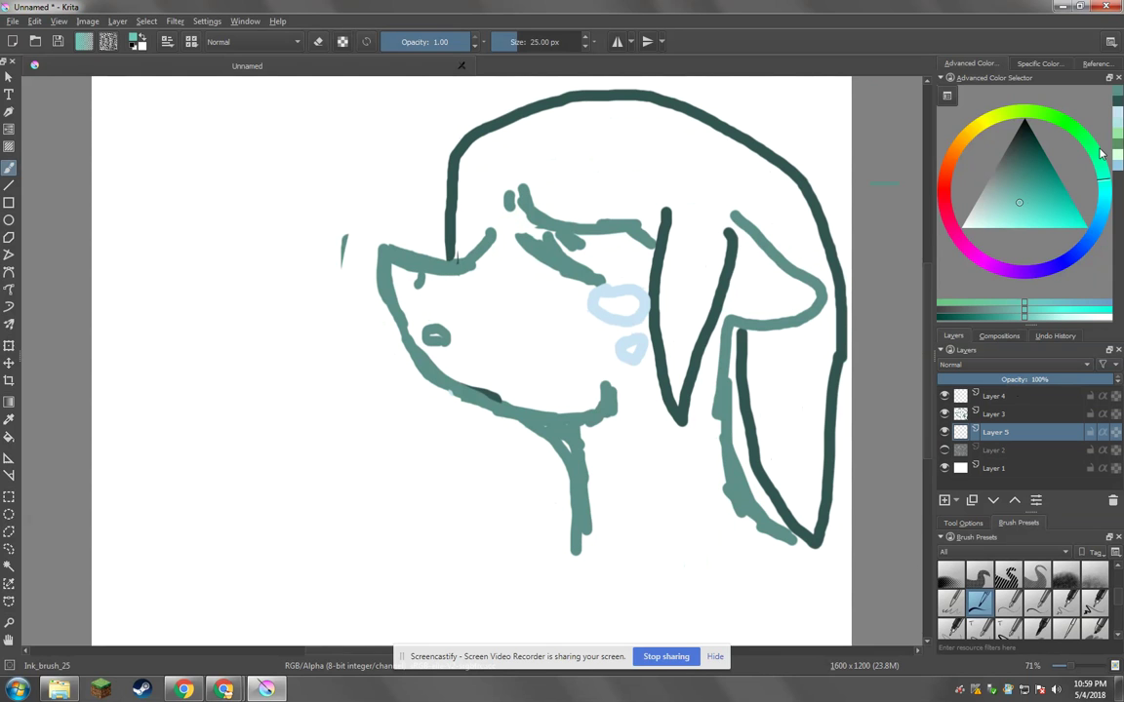
click(1007, 214)
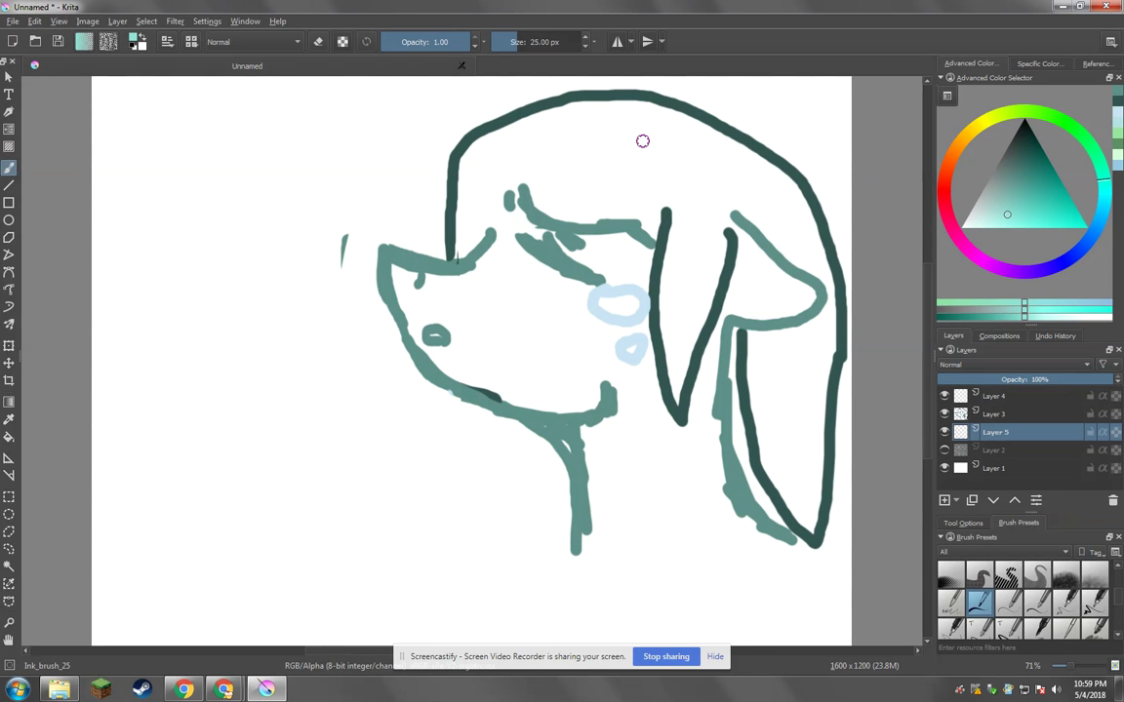
click(1024, 159)
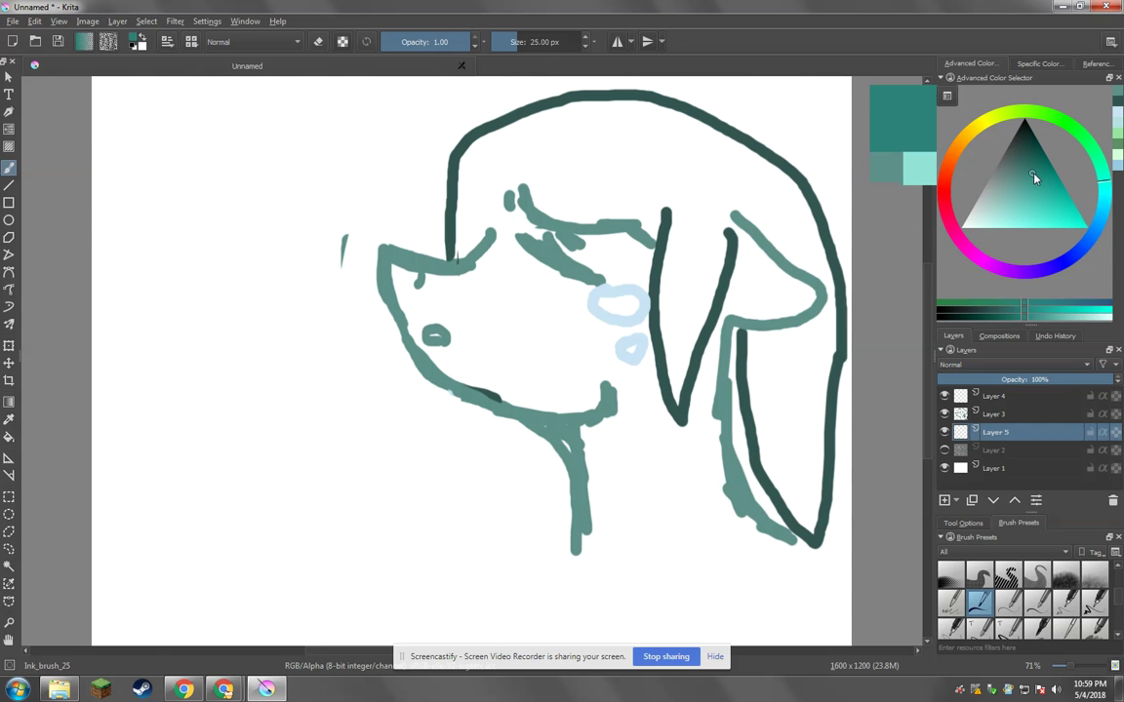
- With a larger brush, fill the hanging ear and top of the head with dark teal
click(532, 42)
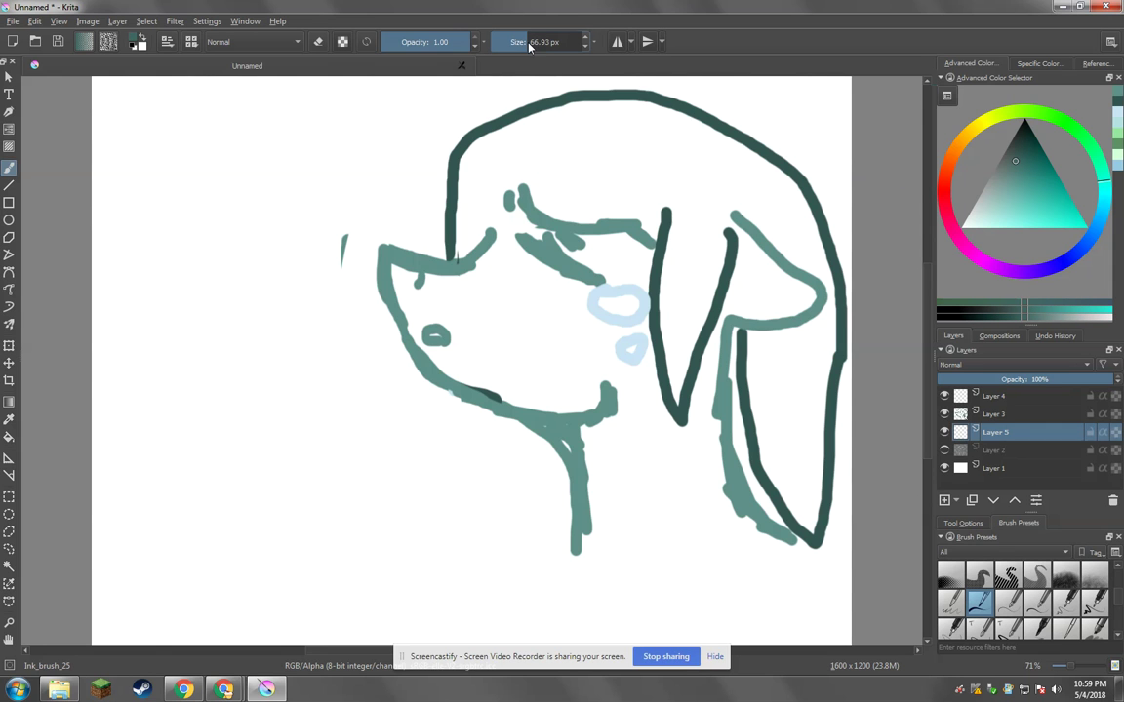
mouse_move(717, 202)
mouse_down()
mouse_move(697, 233)
mouse_move(682, 391)
mouse_move(663, 281)
mouse_move(682, 229)
mouse_move(675, 185)
mouse_move(682, 195)
mouse_move(672, 195)
mouse_up()
mouse_move(476, 213)
mouse_down()
mouse_move(461, 237)
mouse_move(477, 183)
mouse_move(466, 205)
mouse_move(508, 177)
mouse_move(502, 146)
mouse_move(589, 145)
mouse_move(677, 212)
mouse_move(484, 145)
mouse_move(634, 132)
mouse_move(760, 203)
mouse_move(816, 250)
mouse_move(792, 238)
mouse_move(814, 271)
mouse_move(808, 510)
mouse_move(750, 430)
mouse_move(793, 517)
mouse_move(745, 356)
mouse_move(774, 353)
mouse_move(803, 326)
mouse_move(798, 427)
mouse_move(822, 382)
mouse_move(817, 236)
mouse_move(690, 126)
mouse_move(735, 135)
mouse_move(845, 283)
mouse_up()
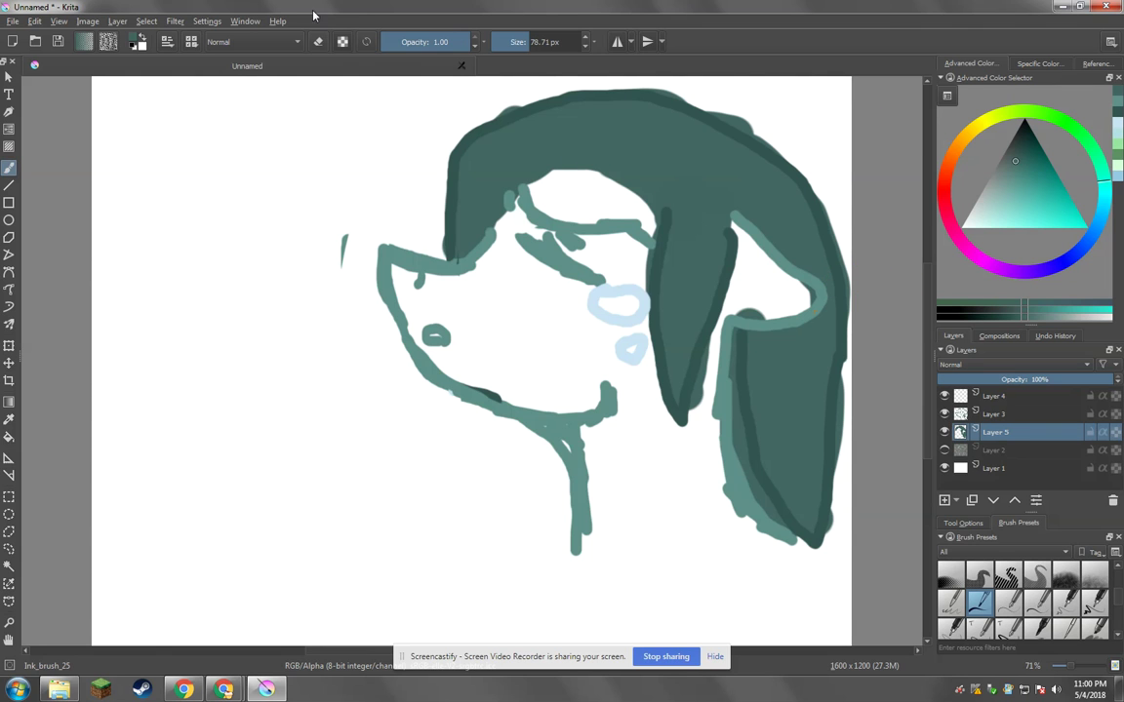
- Erase the hair paint above the forehead for a clean edge, then resume painting
click(317, 41)
mouse_move(591, 178)
mouse_down()
mouse_move(643, 164)
mouse_move(645, 220)
mouse_move(606, 165)
mouse_move(629, 150)
mouse_up()
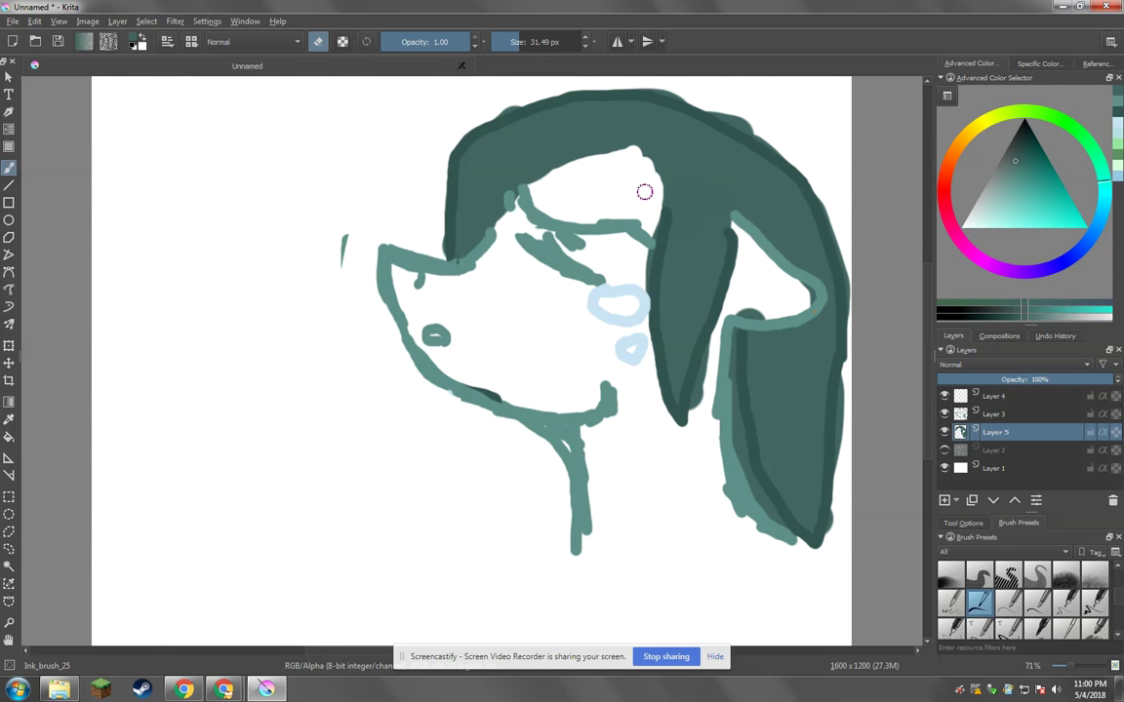
click(320, 39)
- Fill the face and upper face with light teal using a brush of about 60 px
click(991, 211)
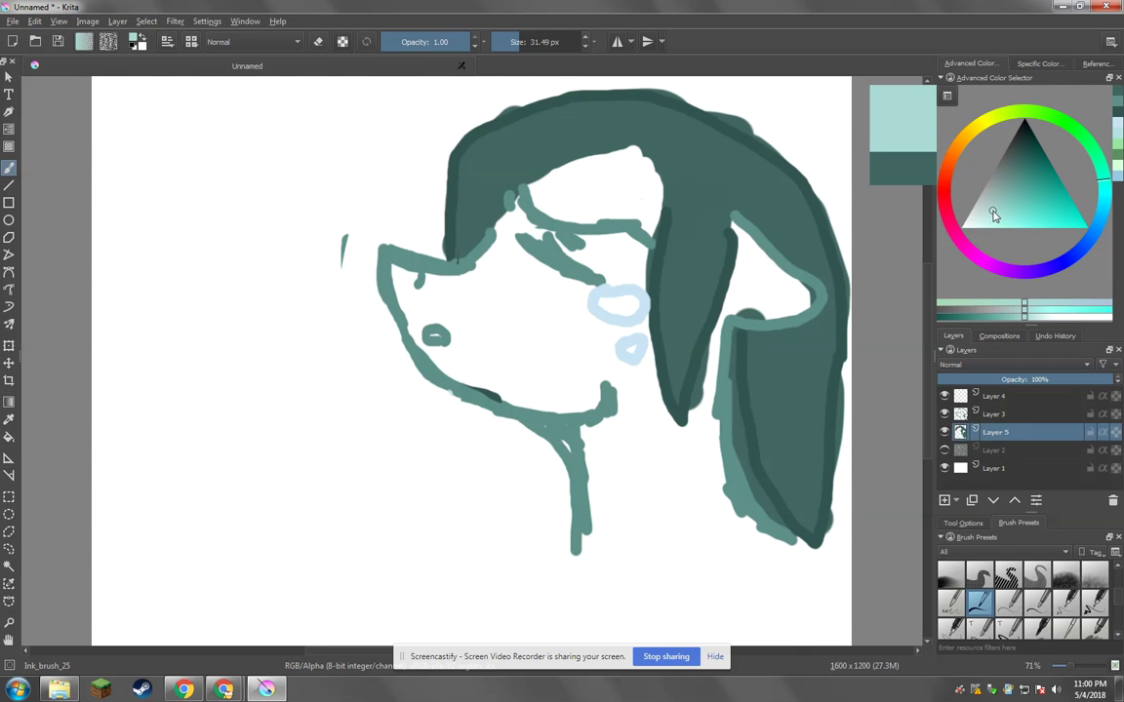
click(512, 44)
mouse_move(512, 322)
mouse_down()
mouse_move(481, 329)
mouse_move(447, 296)
mouse_move(408, 314)
mouse_move(439, 285)
mouse_move(475, 278)
mouse_move(551, 199)
mouse_move(527, 229)
mouse_move(536, 246)
mouse_move(439, 303)
mouse_move(386, 293)
mouse_move(409, 331)
mouse_move(473, 344)
mouse_move(504, 328)
mouse_move(561, 327)
mouse_up()
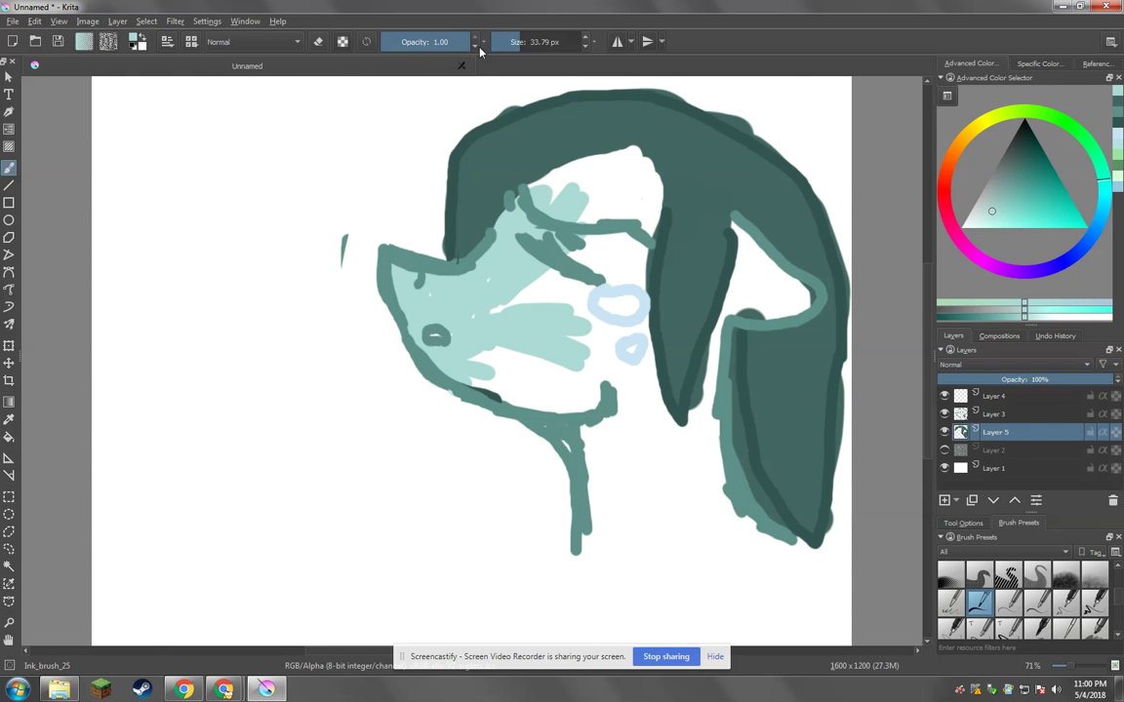
drag(476, 42, 494, 42)
mouse_move(607, 190)
mouse_down()
mouse_move(562, 215)
mouse_move(546, 190)
mouse_move(632, 158)
mouse_move(647, 183)
mouse_move(637, 258)
mouse_move(622, 271)
mouse_move(602, 233)
mouse_move(588, 276)
mouse_move(459, 273)
mouse_move(439, 313)
mouse_move(450, 250)
mouse_move(426, 284)
mouse_move(523, 381)
mouse_move(487, 369)
mouse_move(531, 373)
mouse_move(539, 340)
mouse_move(607, 381)
mouse_move(589, 394)
mouse_move(599, 525)
mouse_move(729, 509)
mouse_move(721, 331)
mouse_move(742, 281)
mouse_move(774, 306)
mouse_move(802, 298)
mouse_move(742, 234)
mouse_move(763, 266)
mouse_move(704, 359)
mouse_move(694, 488)
mouse_move(686, 467)
mouse_move(627, 511)
mouse_move(620, 447)
mouse_move(665, 449)
mouse_move(647, 387)
mouse_move(582, 311)
mouse_move(585, 379)
mouse_up()
drag(607, 181, 627, 176)
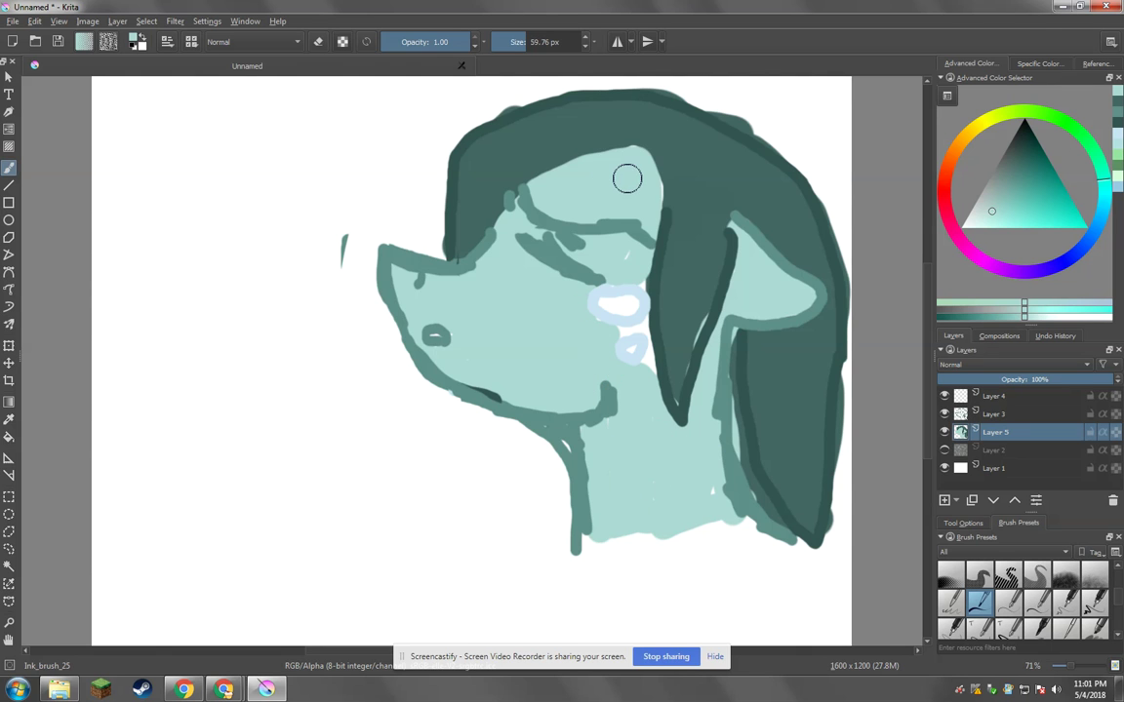
- At 27.20 px, cover the cheek's white patch and touch up the hanging strand in darker teal
click(519, 51)
drag(646, 351, 652, 381)
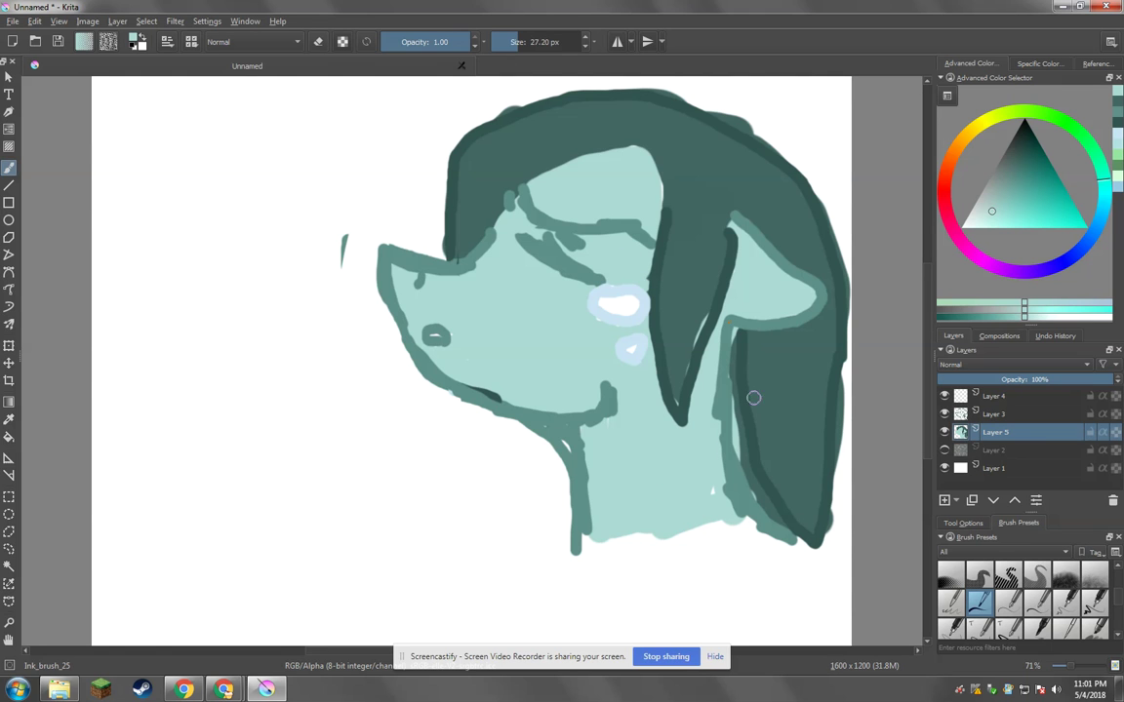
click(1120, 122)
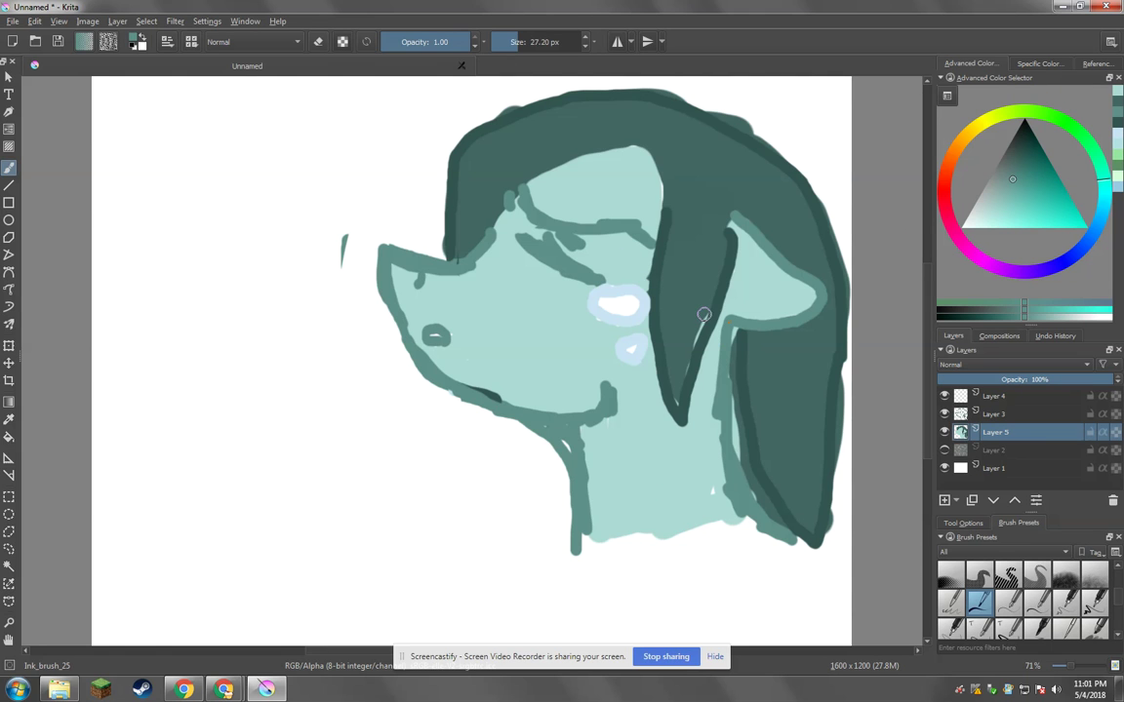
drag(703, 314, 686, 360)
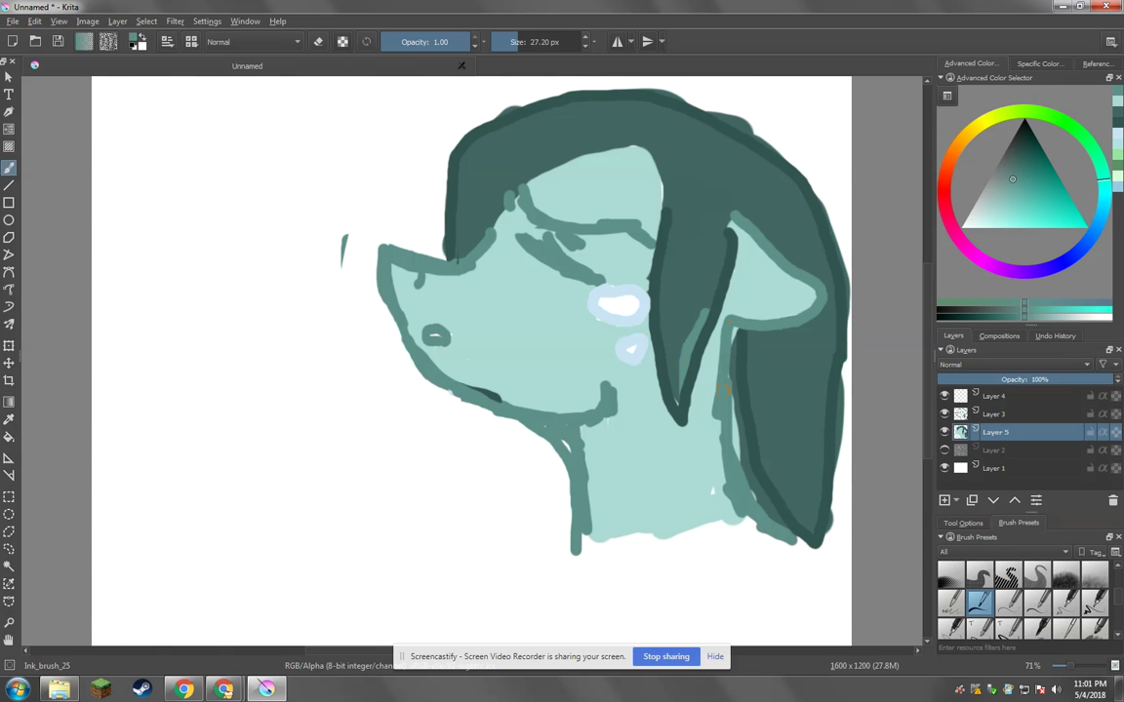
drag(706, 310, 686, 390)
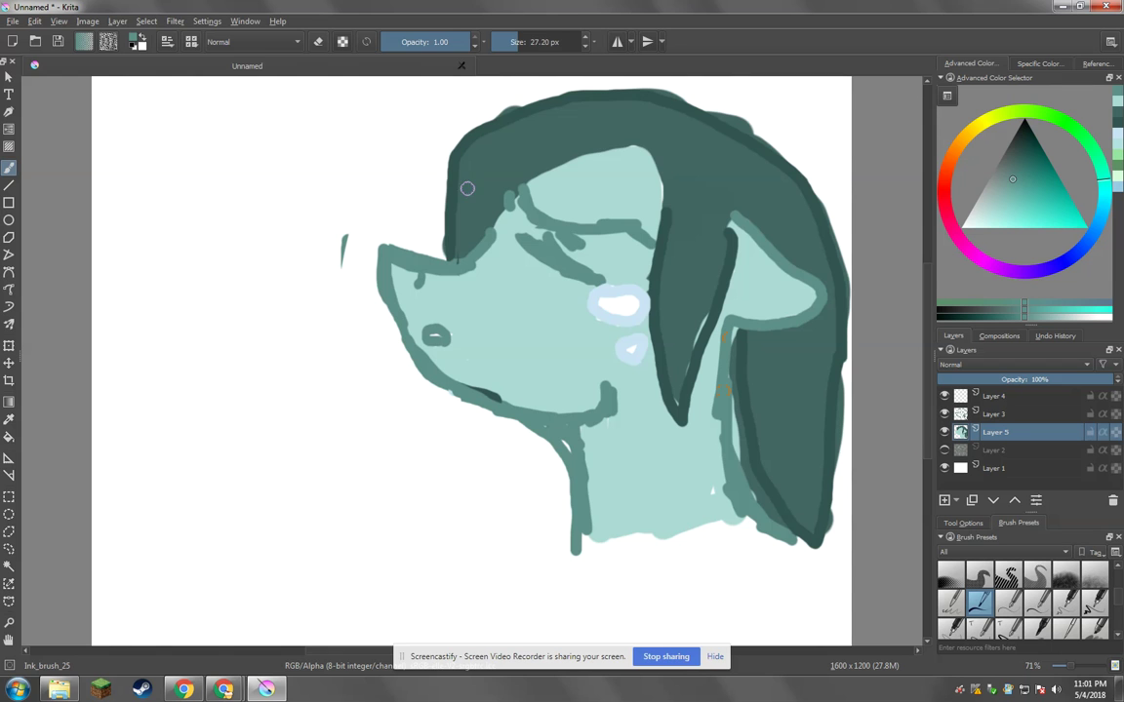
click(145, 21)
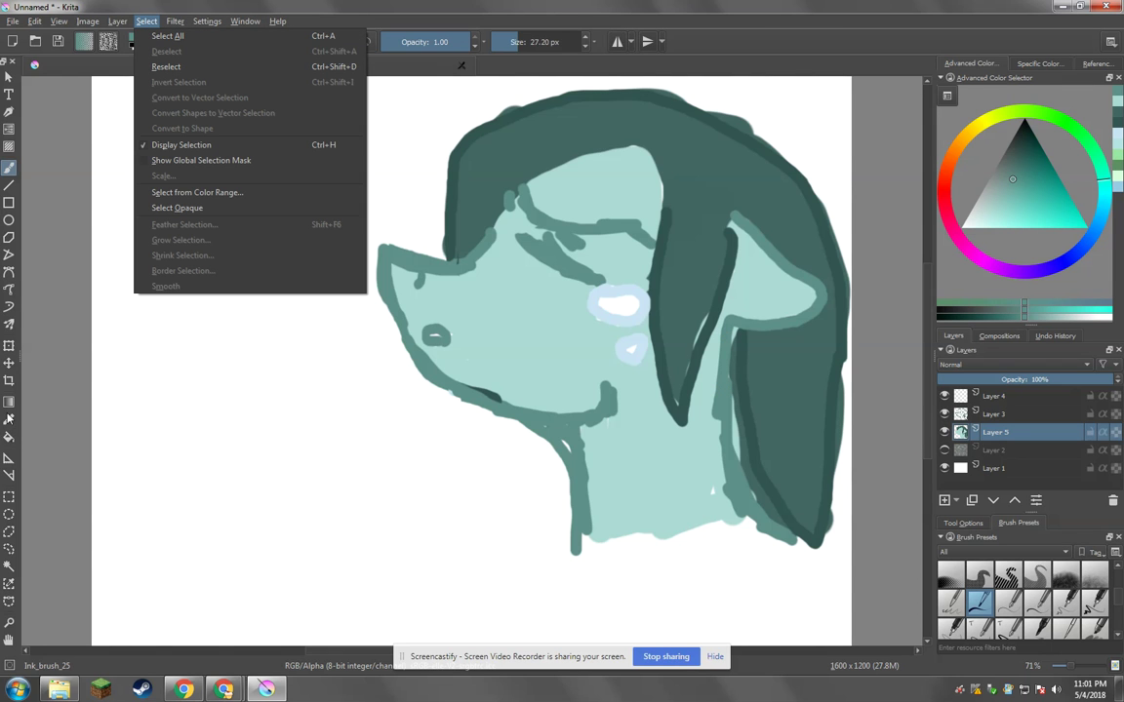
- Magic-wand select the painted head, then return to the brush with a lighter teal
click(9, 566)
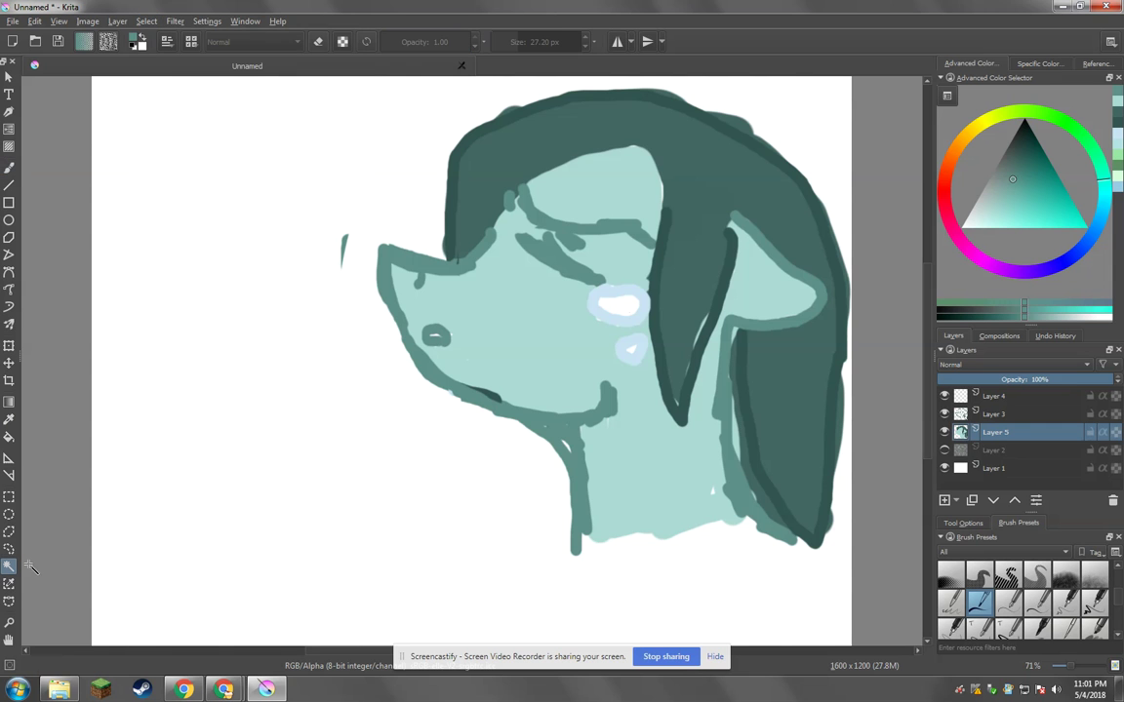
click(698, 190)
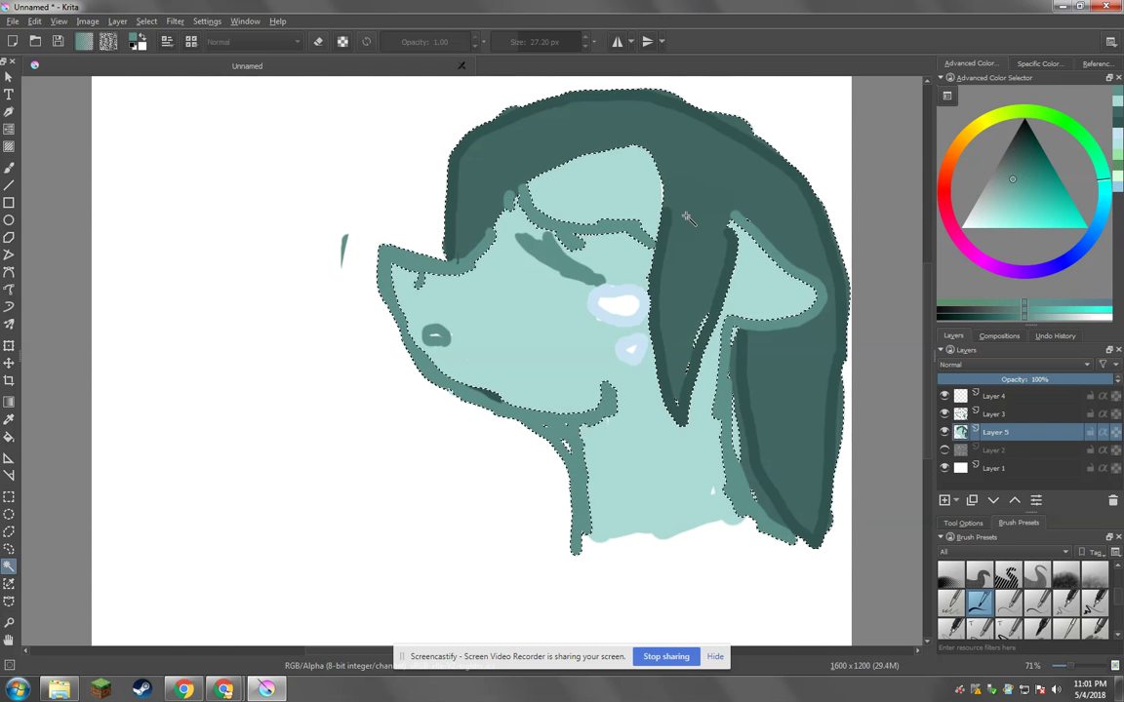
click(9, 166)
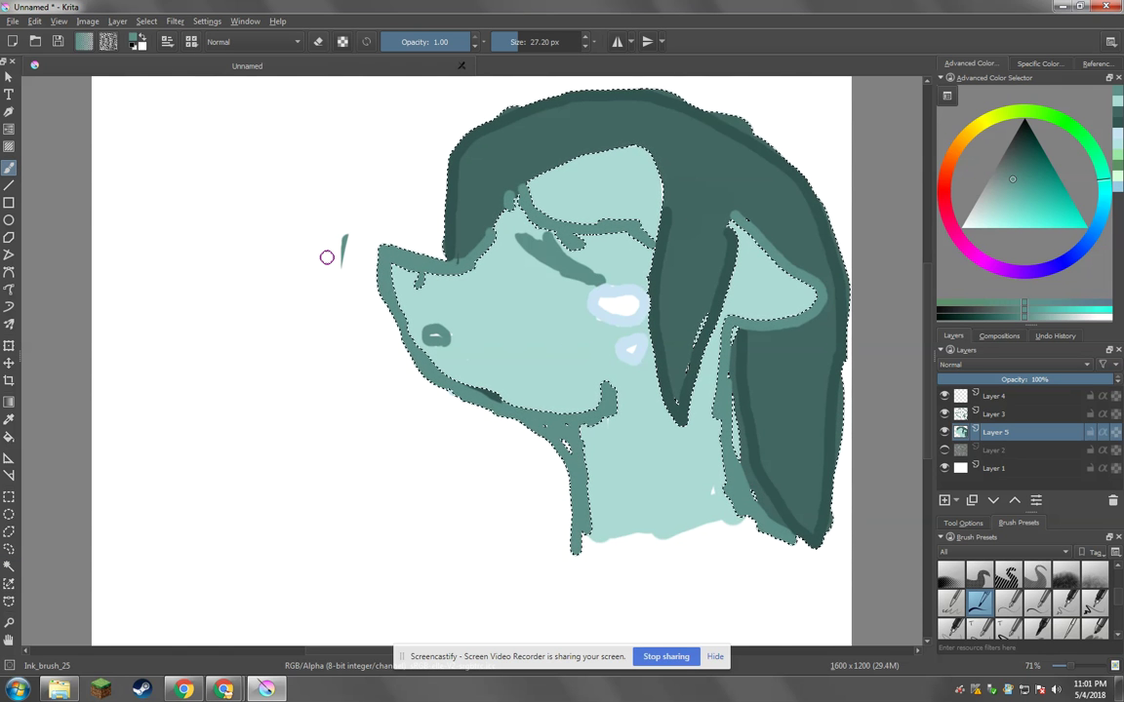
click(1021, 212)
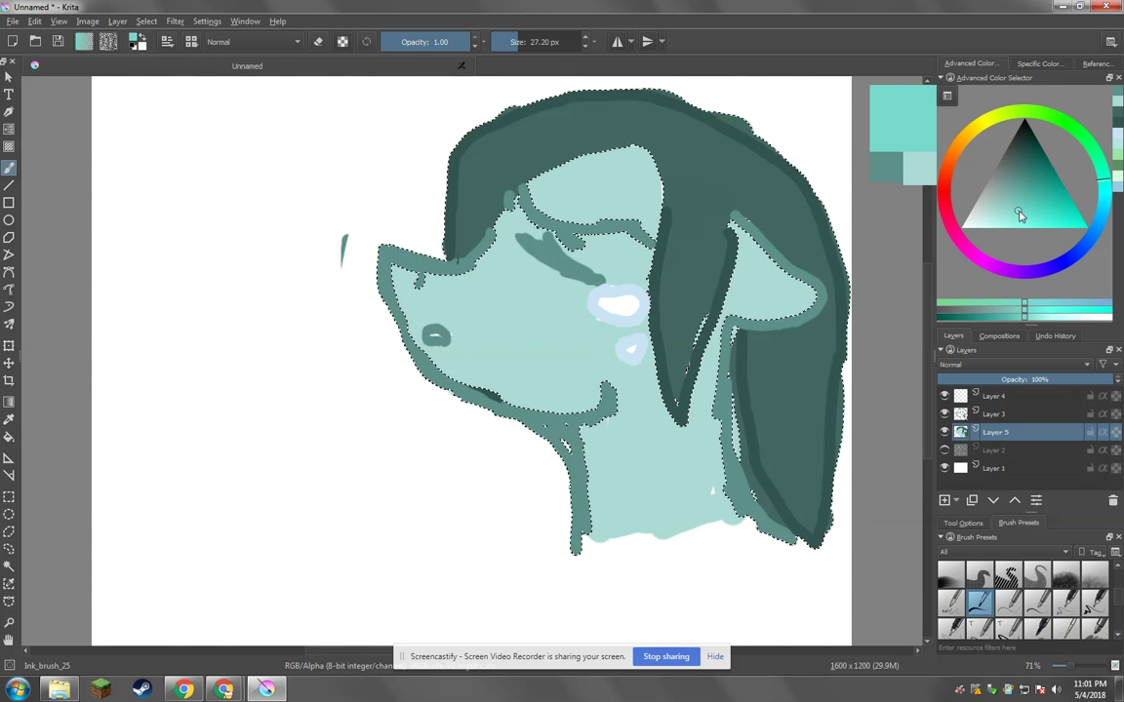
- On Layer 3 at 0.64 opacity, try light teal streaks over the hair, then undo them
click(958, 416)
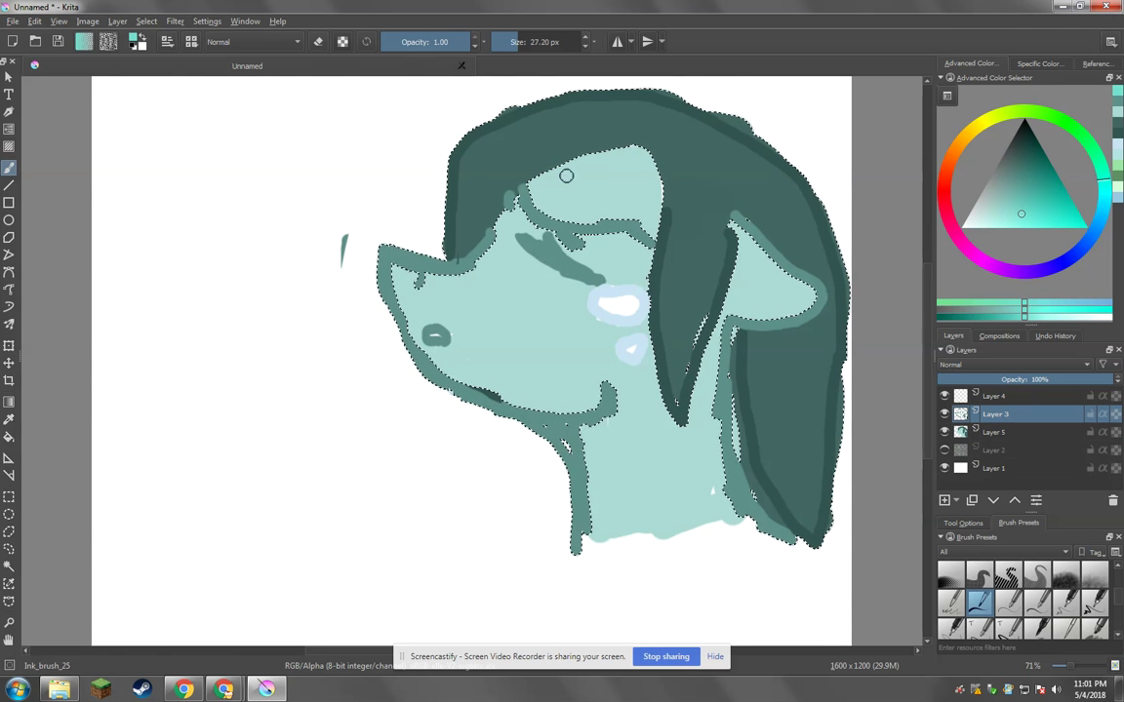
drag(451, 46, 439, 46)
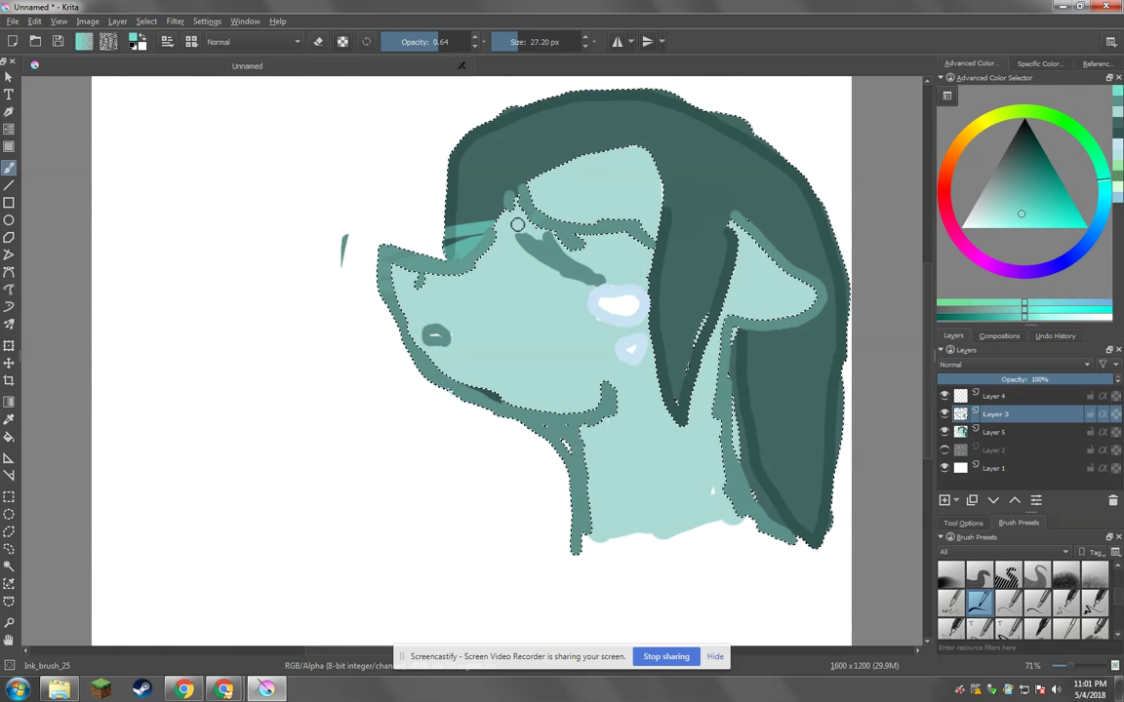
mouse_move(451, 243)
mouse_down()
mouse_move(668, 130)
mouse_move(671, 282)
mouse_up()
drag(718, 162, 683, 271)
drag(673, 147, 659, 294)
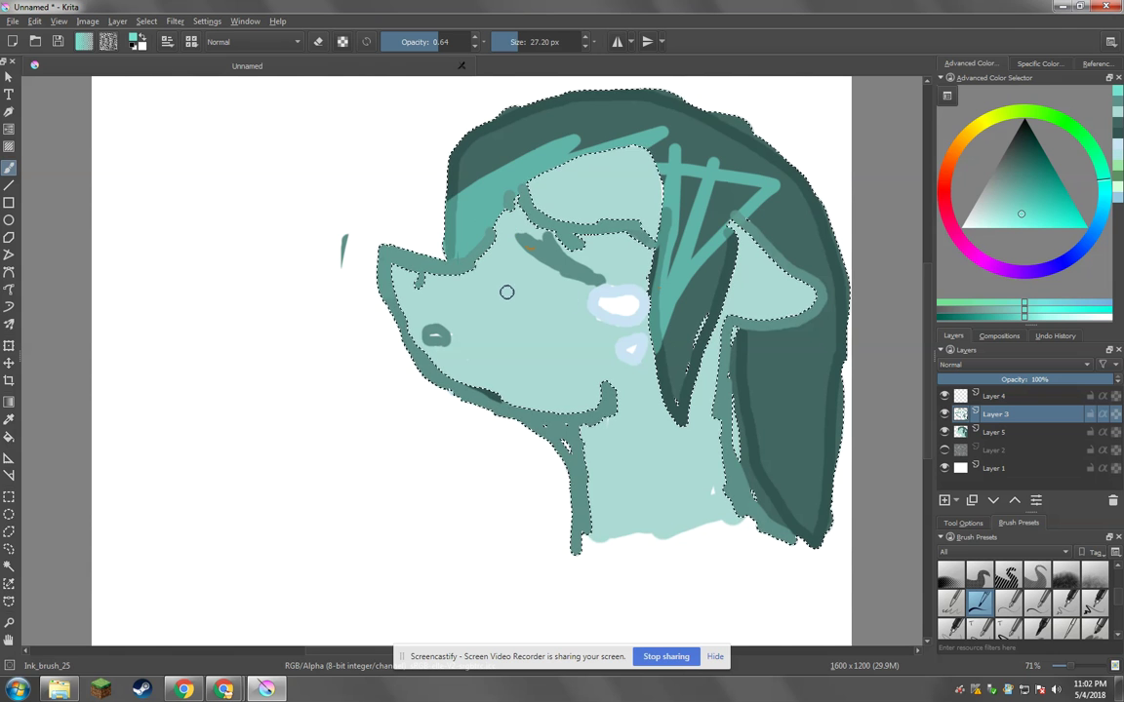
key(ctrl+z)
key(ctrl+z)
key(ctrl+z)
- Switch to the Airbrush_linear preset and airbrush soft shading over the top-left hair
right_click(332, 205)
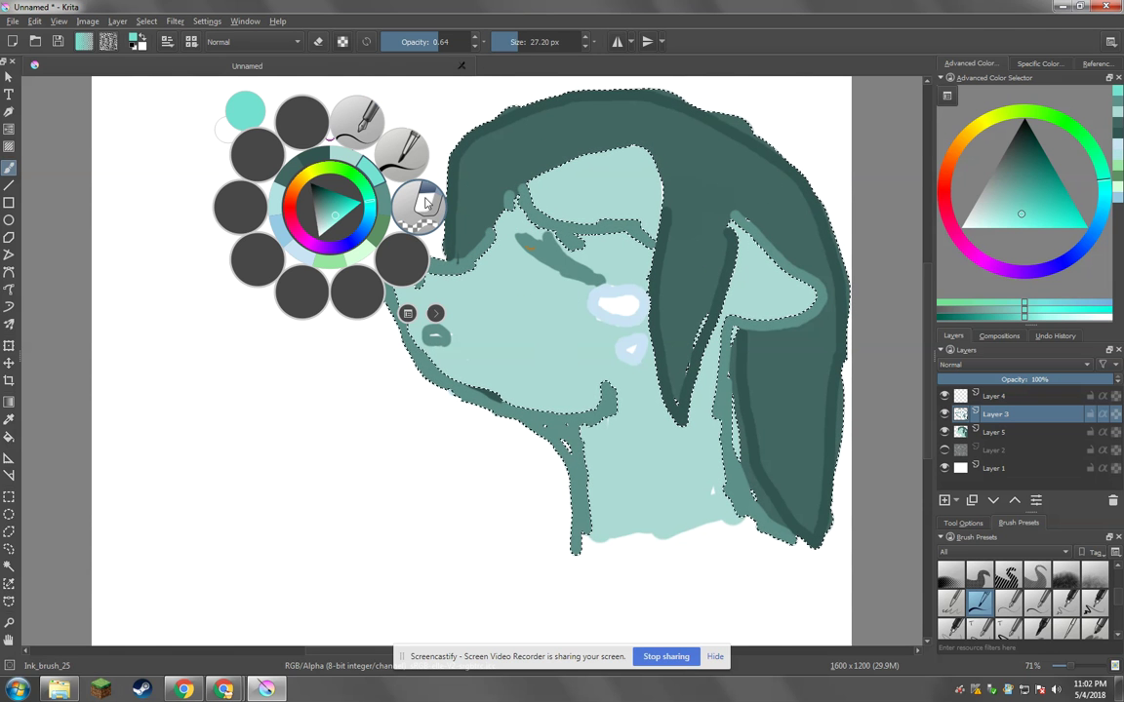
click(407, 314)
click(439, 470)
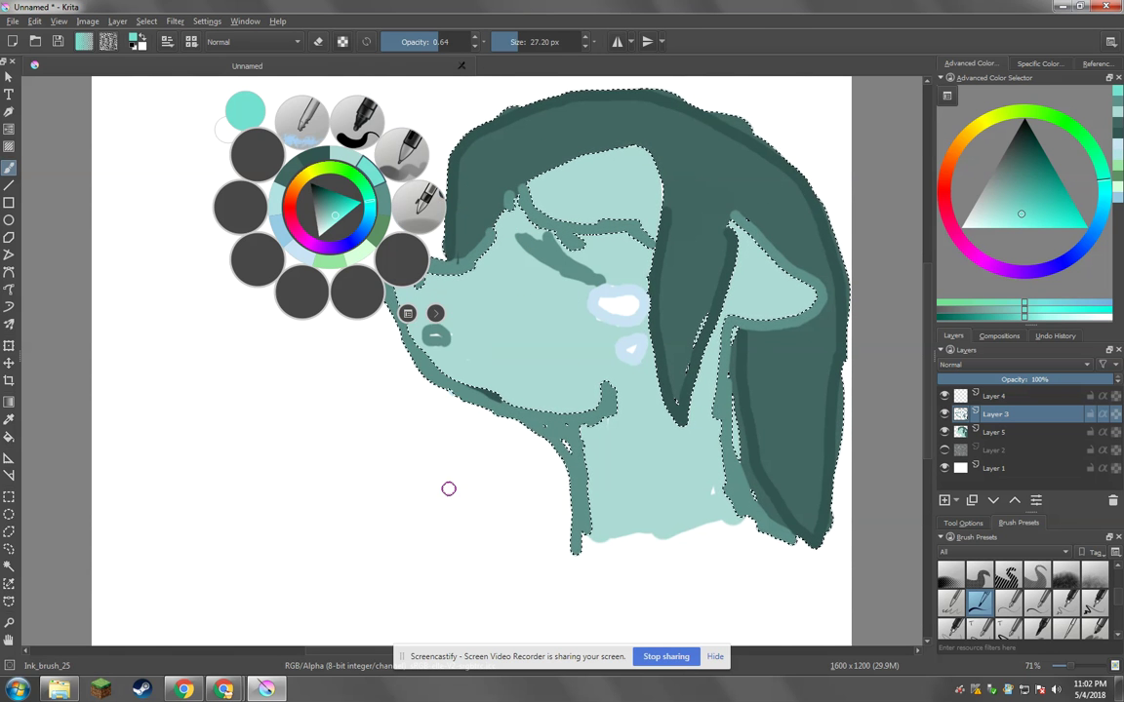
click(419, 154)
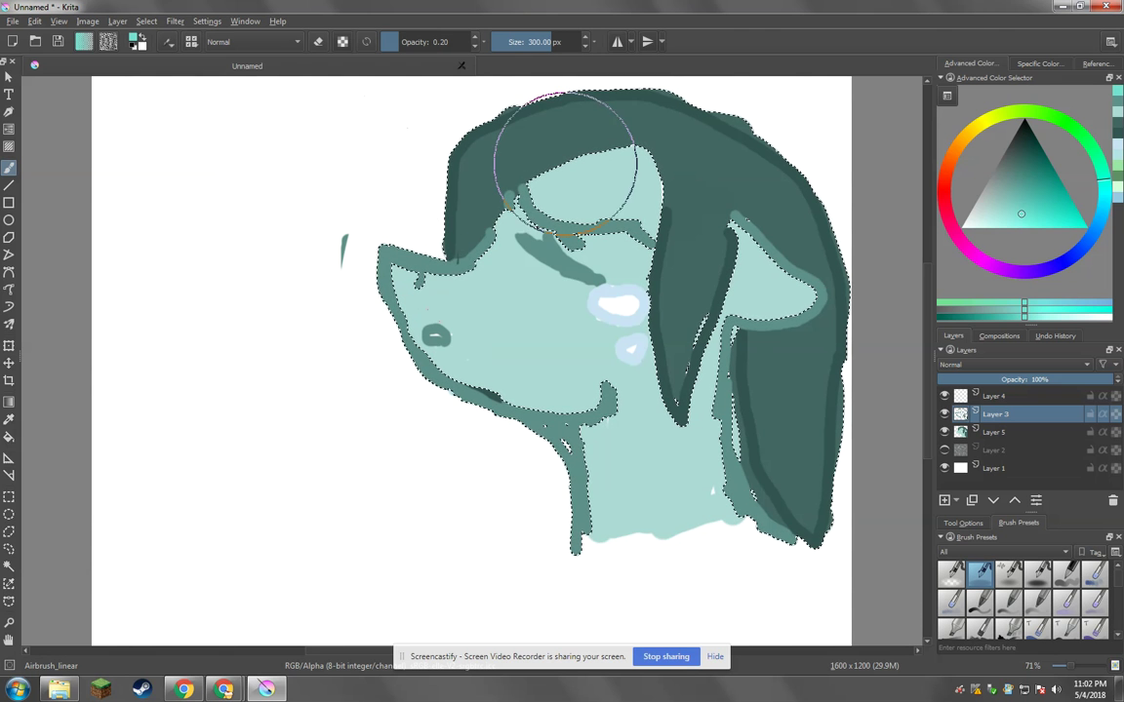
mouse_move(466, 136)
mouse_down()
mouse_move(464, 168)
mouse_move(500, 125)
mouse_move(452, 143)
mouse_move(468, 115)
mouse_move(409, 170)
mouse_move(614, 88)
mouse_move(612, 131)
mouse_move(699, 152)
mouse_up()
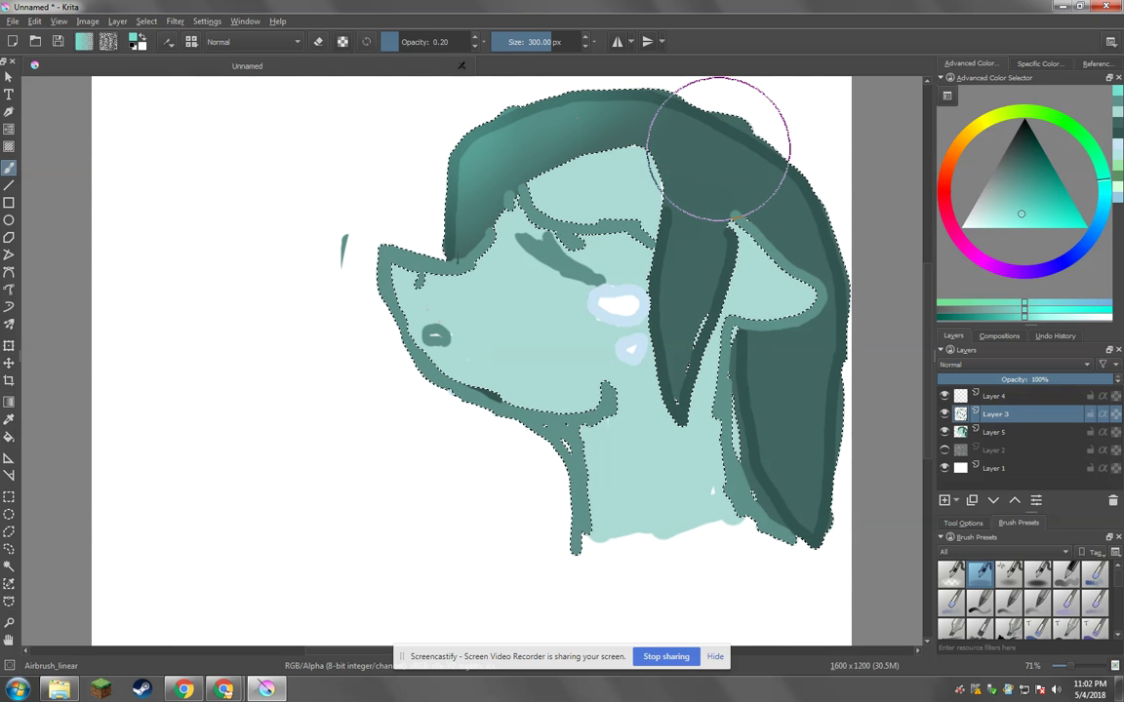
- Airbrush darker teal shading across the top of the hair
drag(1008, 213, 1026, 170)
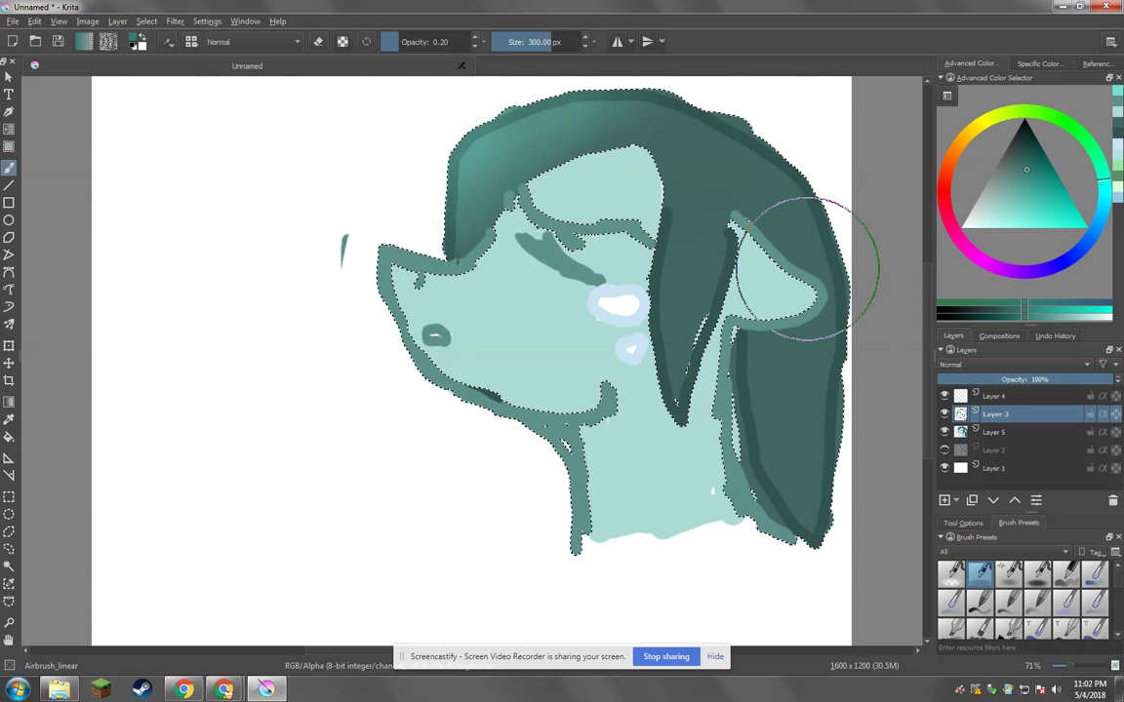
drag(694, 156, 710, 145)
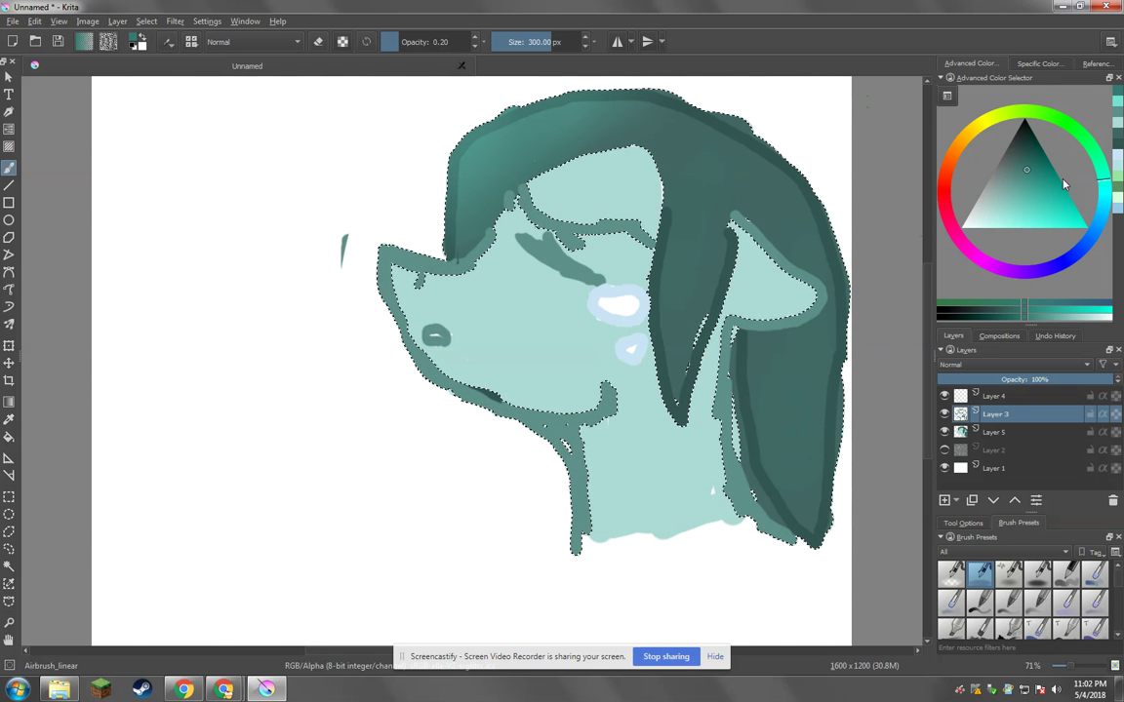
click(1026, 151)
drag(1026, 151, 1019, 142)
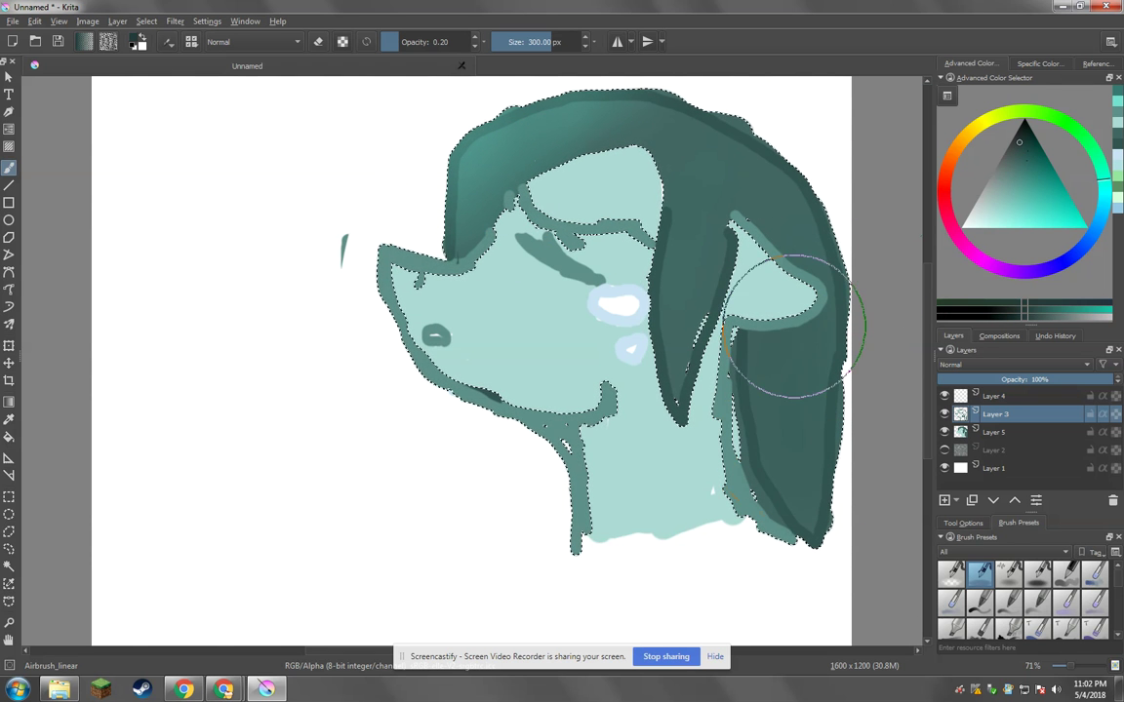
drag(778, 188, 640, 100)
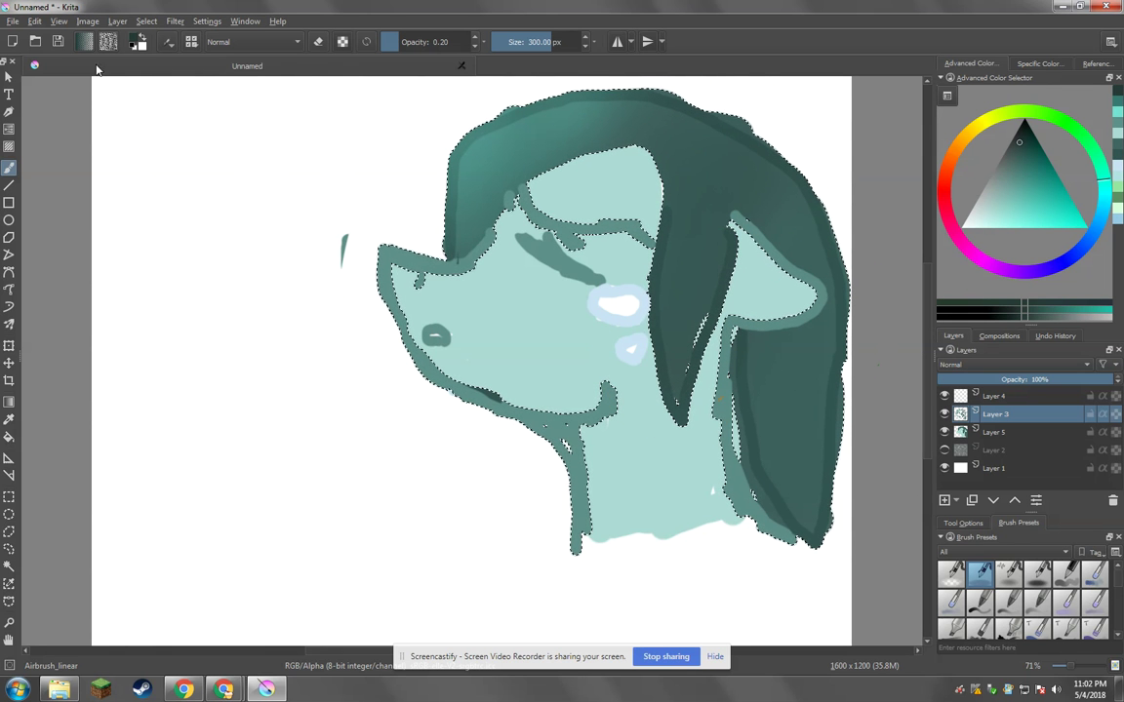
right_click(216, 206)
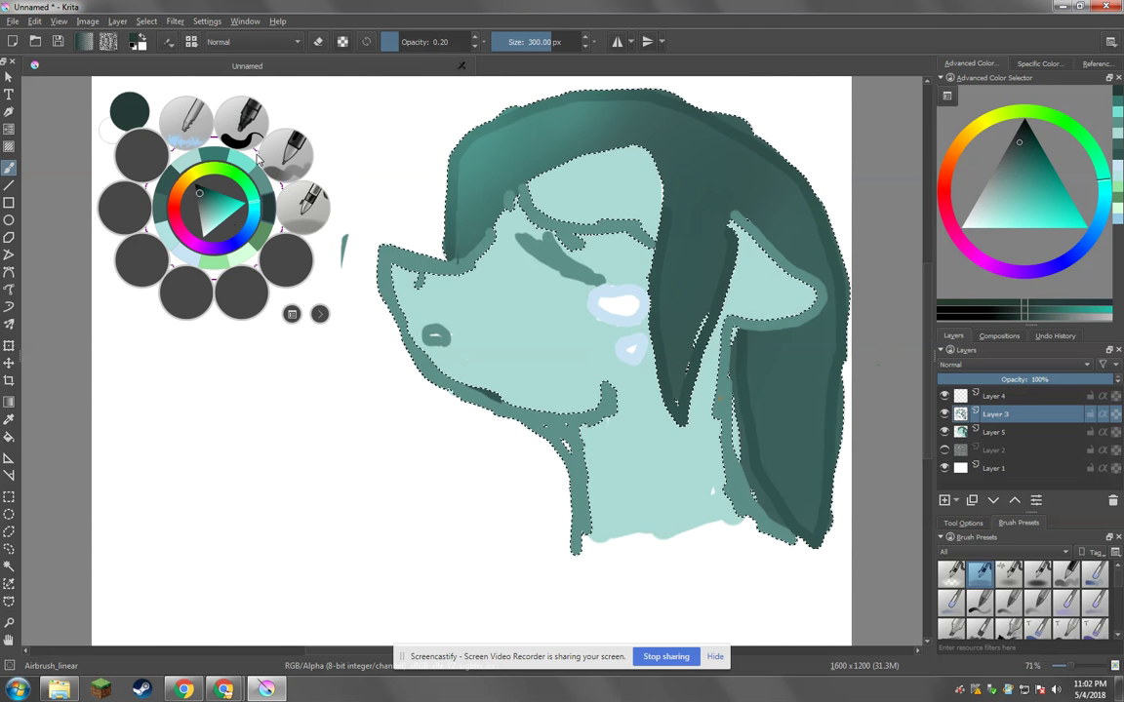
- Paint dark Fill_circle strands on the front hair lock, then deselect and reselect the head
click(216, 110)
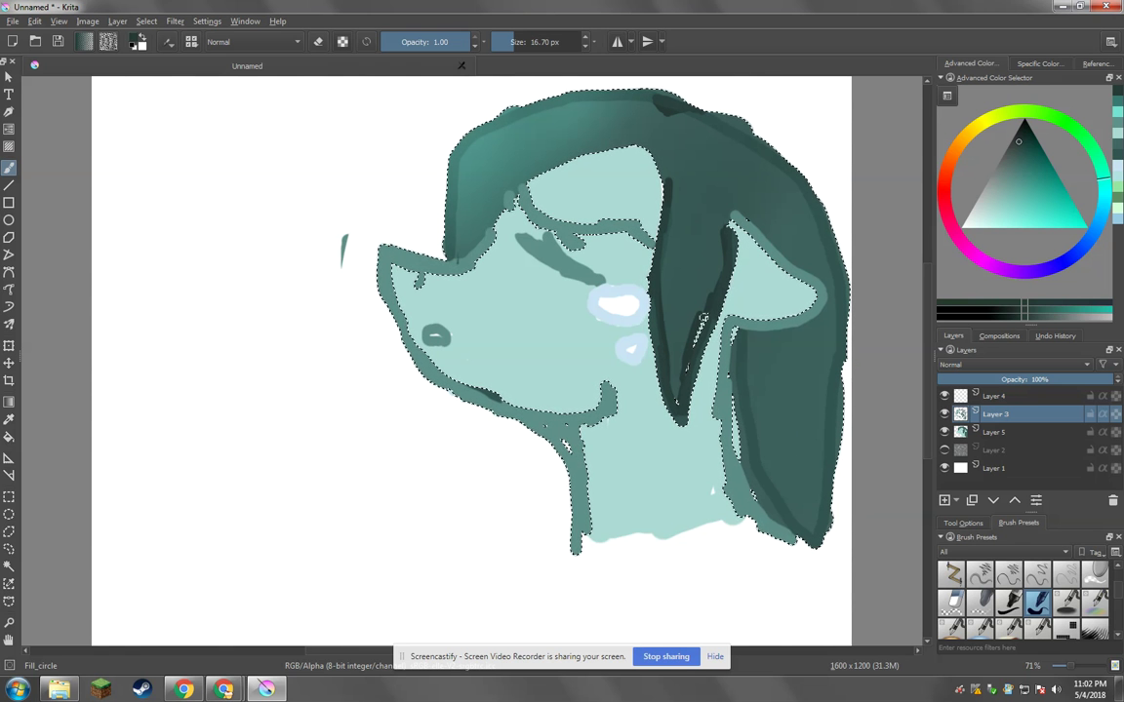
click(146, 20)
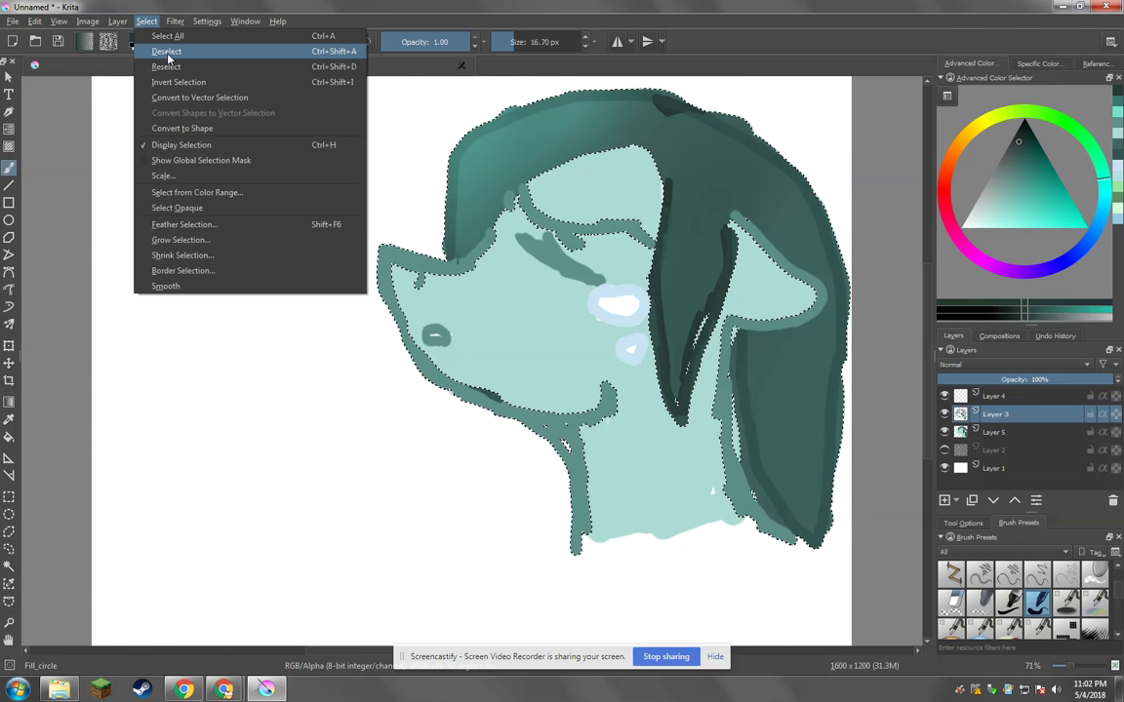
click(158, 48)
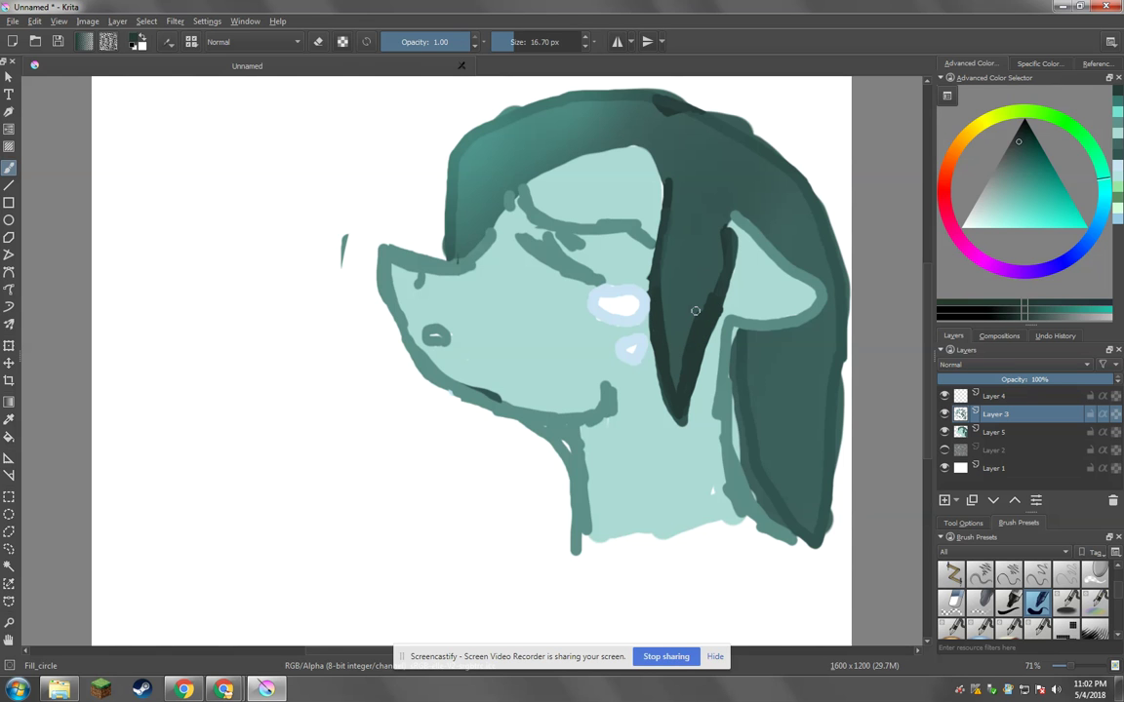
click(147, 21)
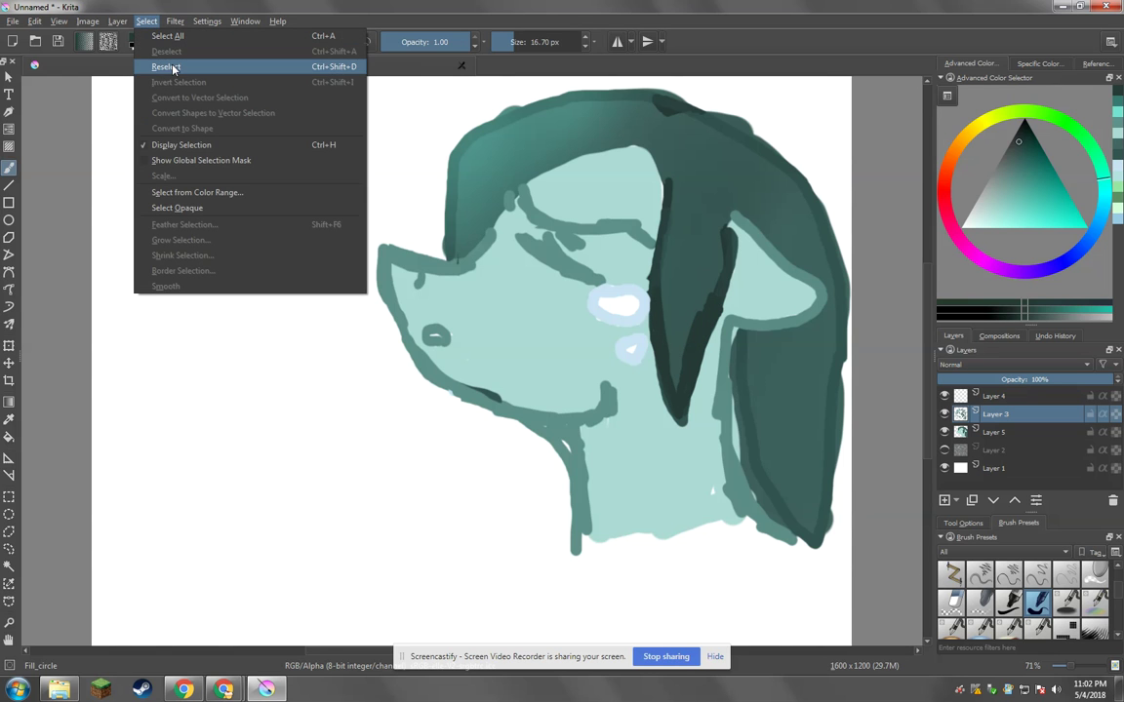
click(161, 62)
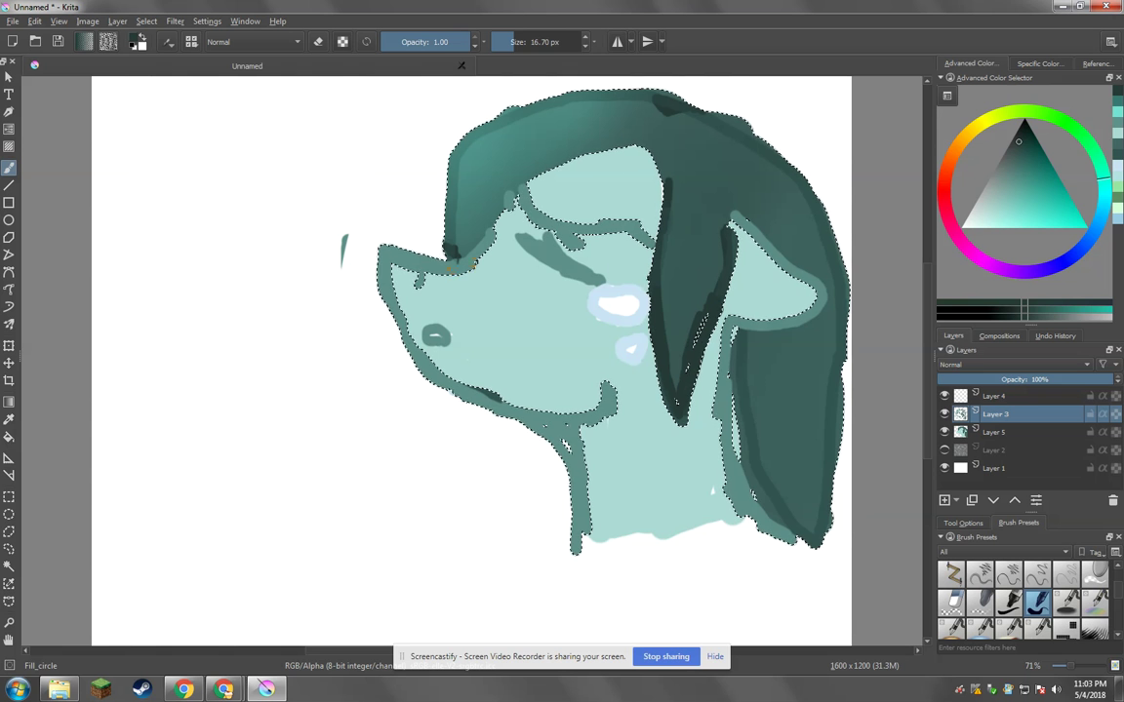
- With Airbrush_linear and a near-white colour, try lightening the forehead hair, then undo it
scroll(688, 322, down, 3)
scroll(690, 322, down, 1)
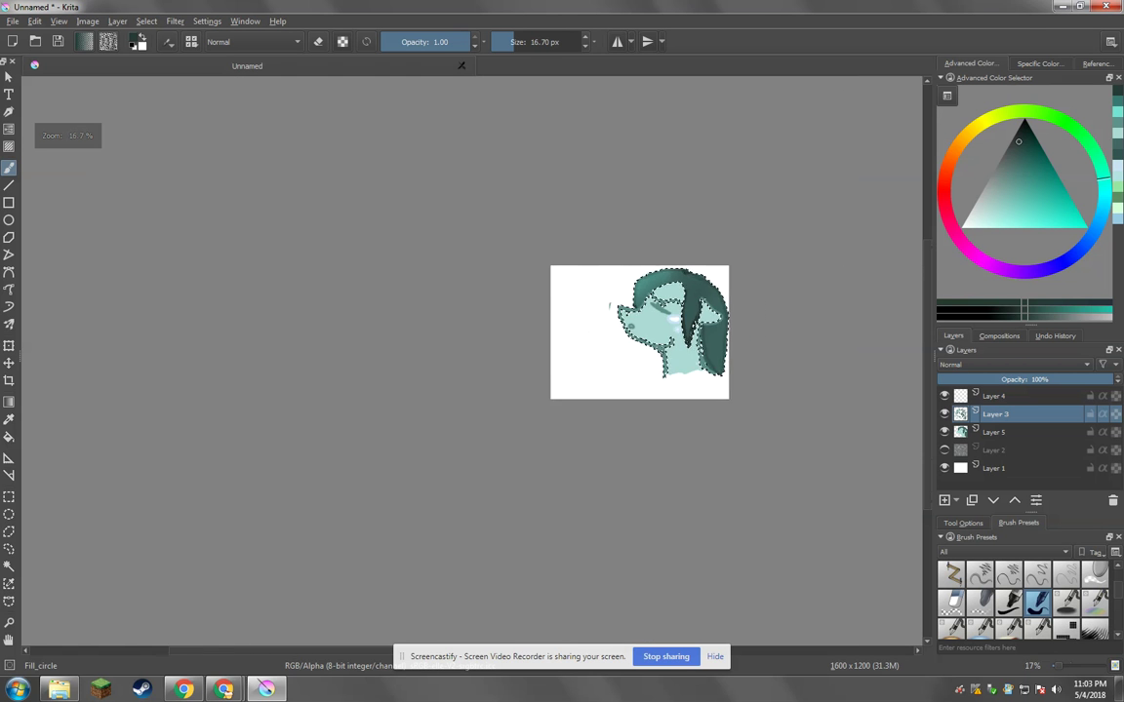
scroll(682, 327, up, 2)
scroll(610, 351, up, 2)
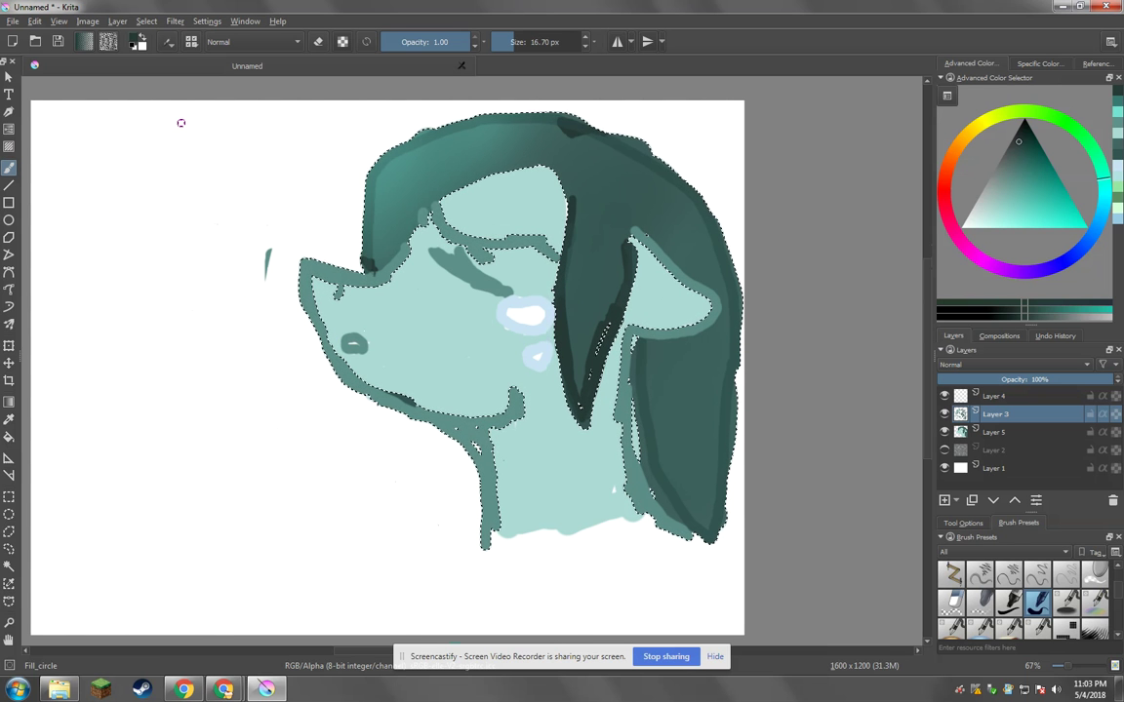
right_click(187, 185)
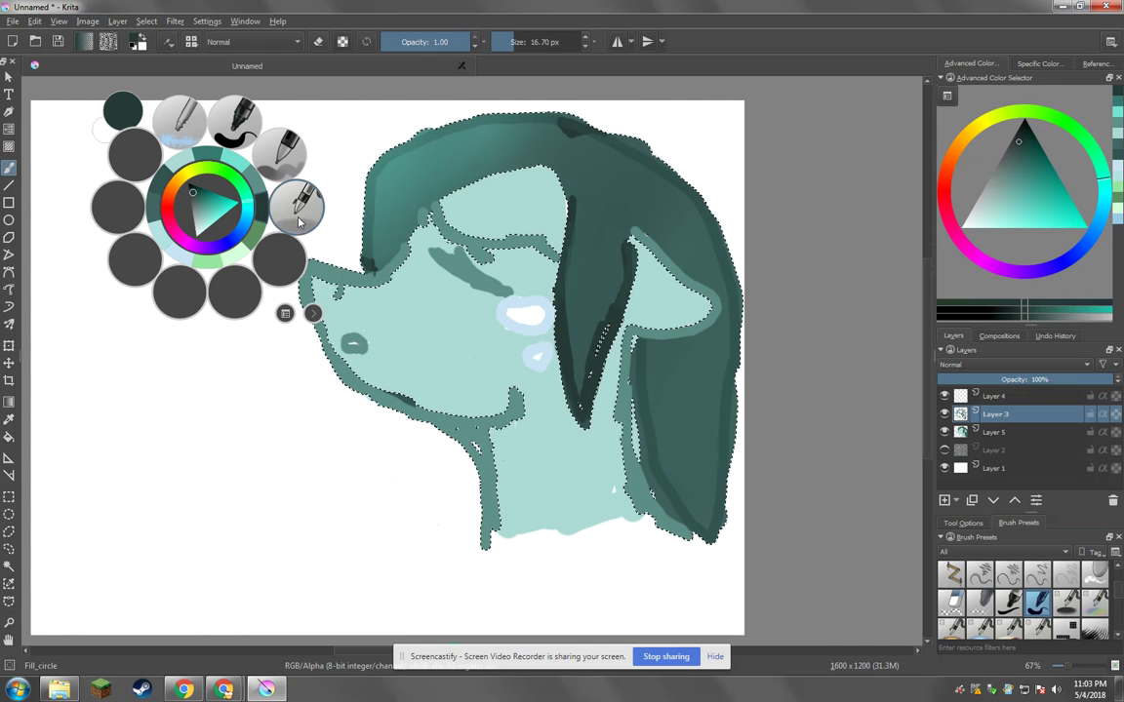
click(268, 186)
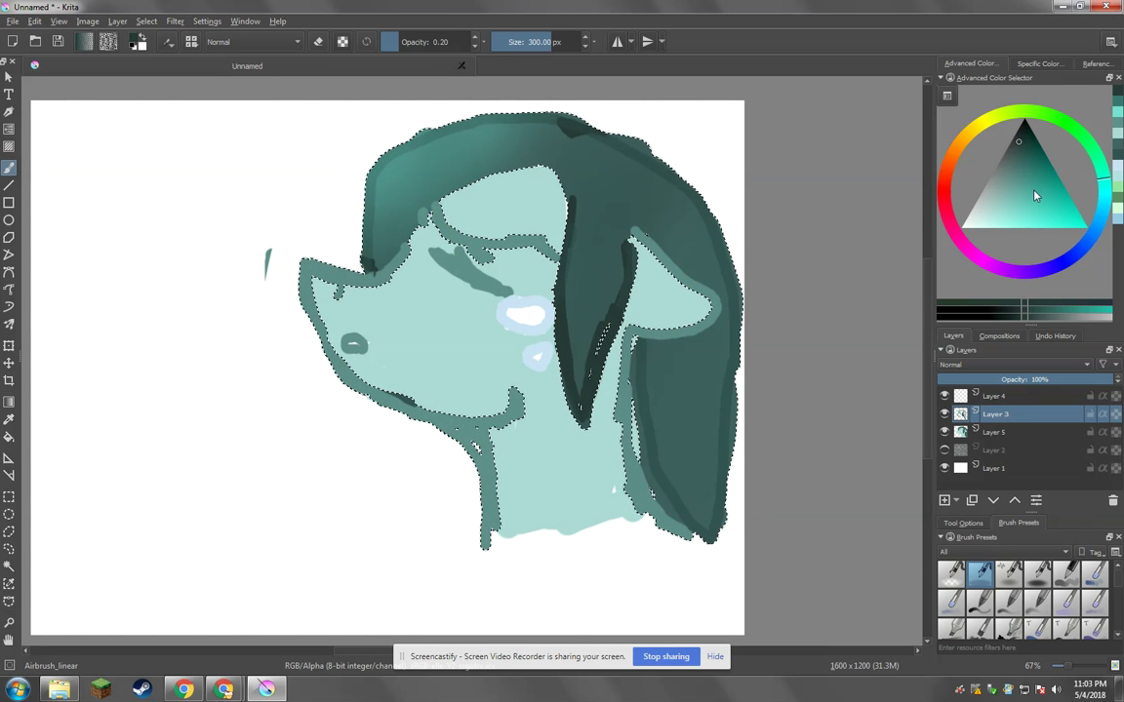
click(1044, 229)
click(966, 227)
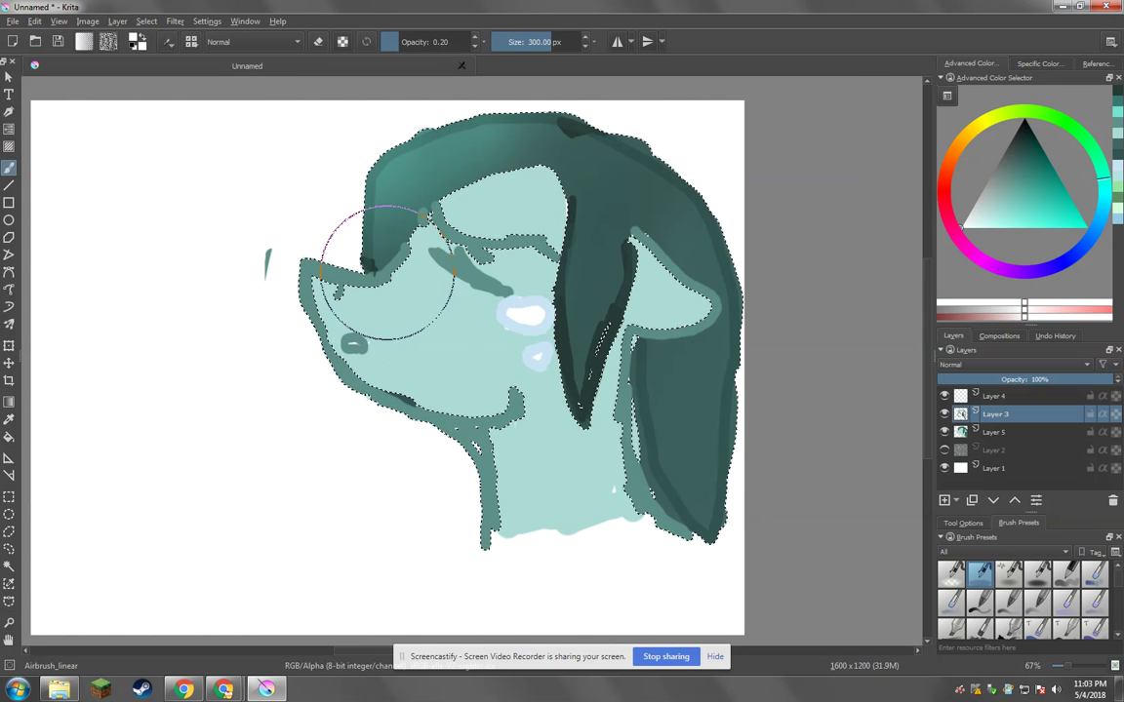
drag(389, 251, 410, 295)
key(ctrl+z)
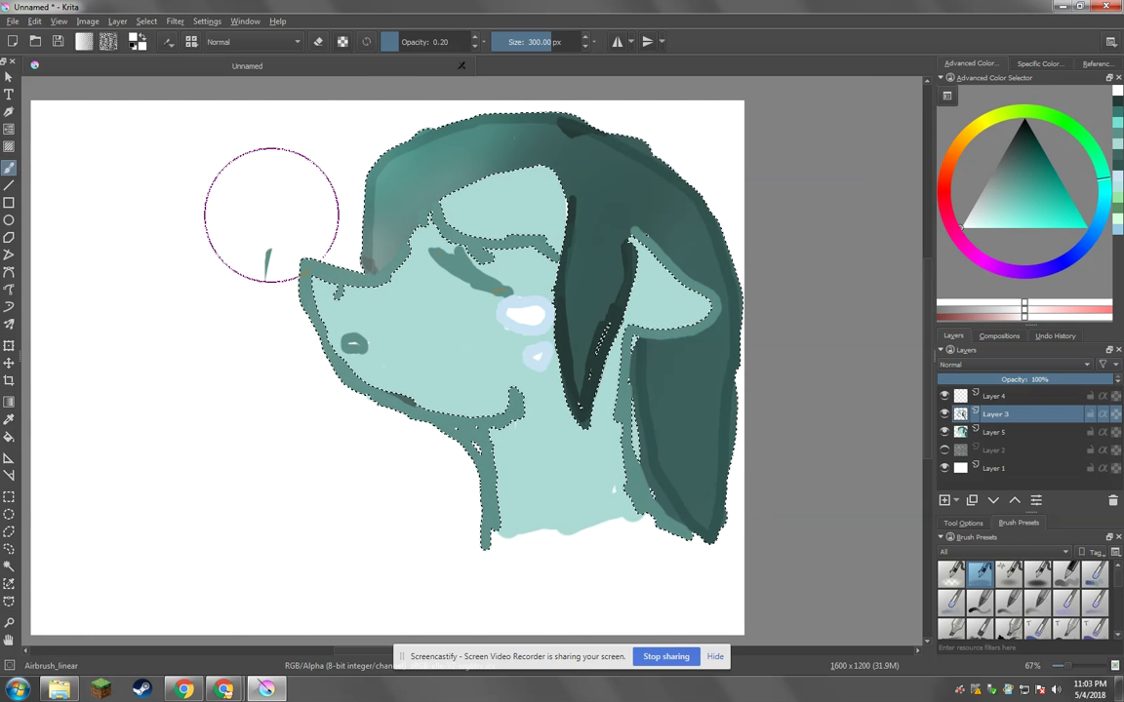
- Clear the head selection with Select > Deselect
scroll(781, 356, down, 4)
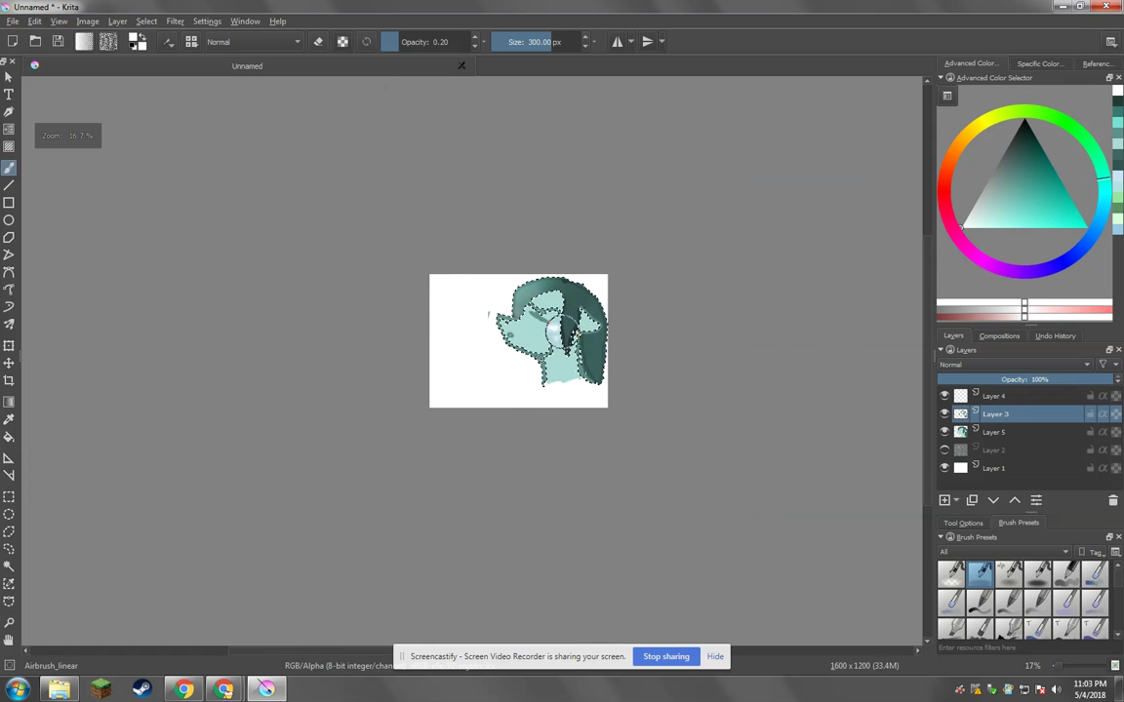
scroll(570, 391, up, 2)
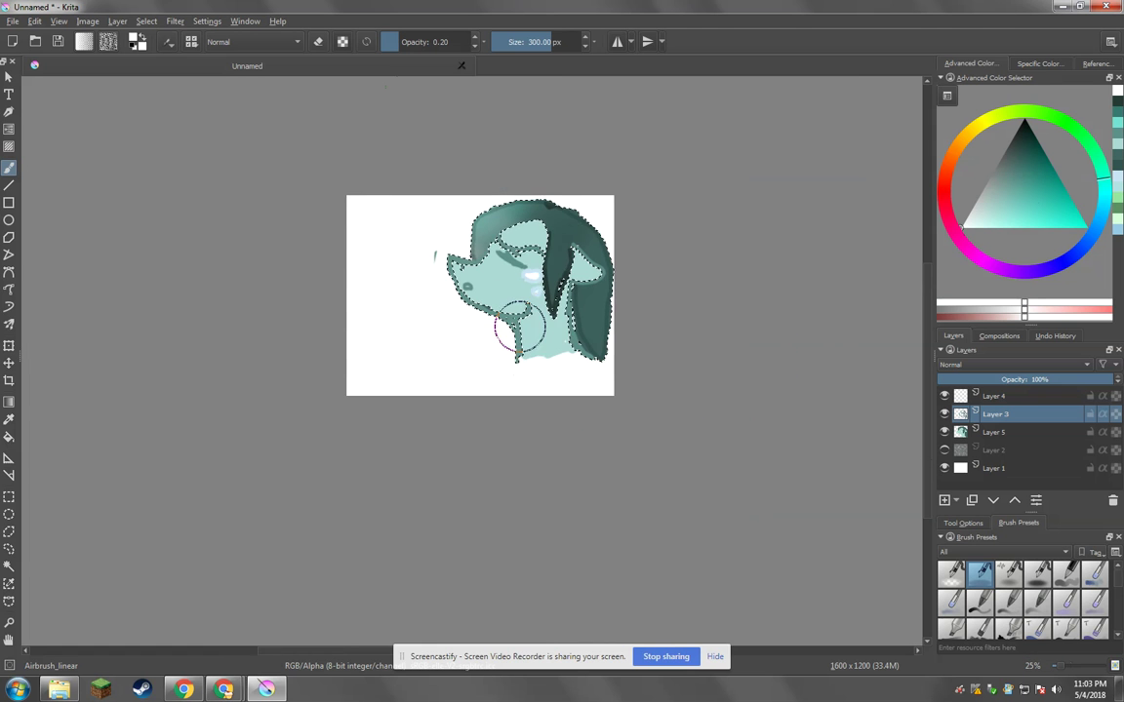
scroll(502, 322, up, 1)
scroll(510, 310, up, 1)
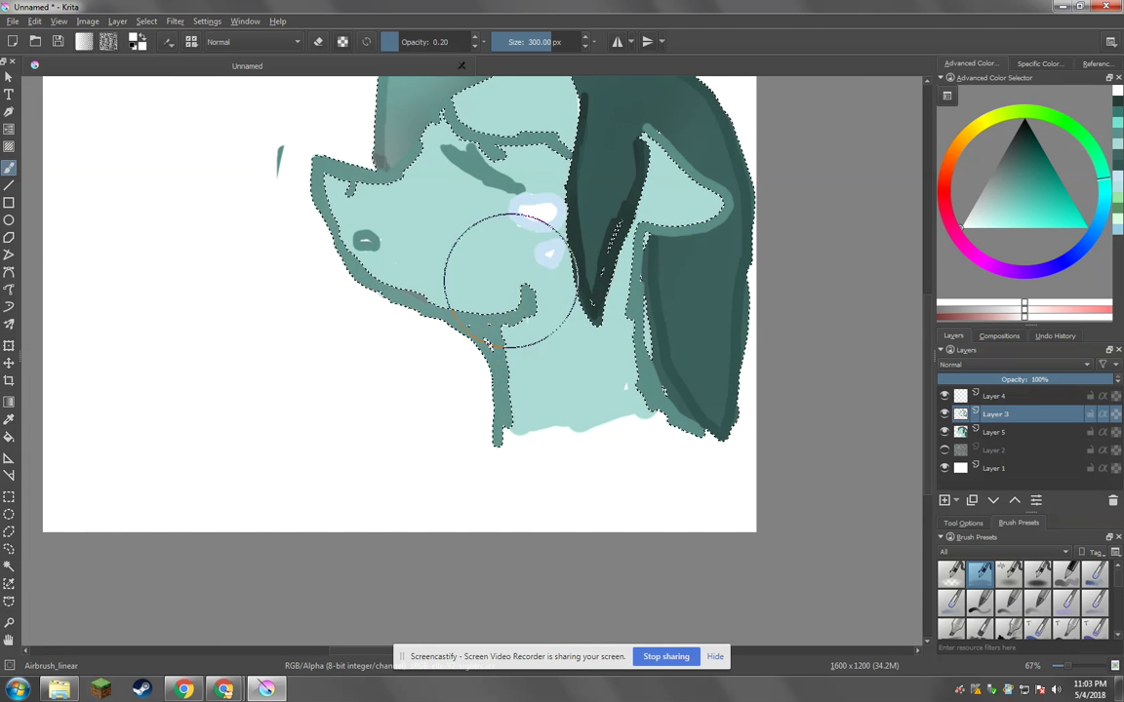
click(146, 20)
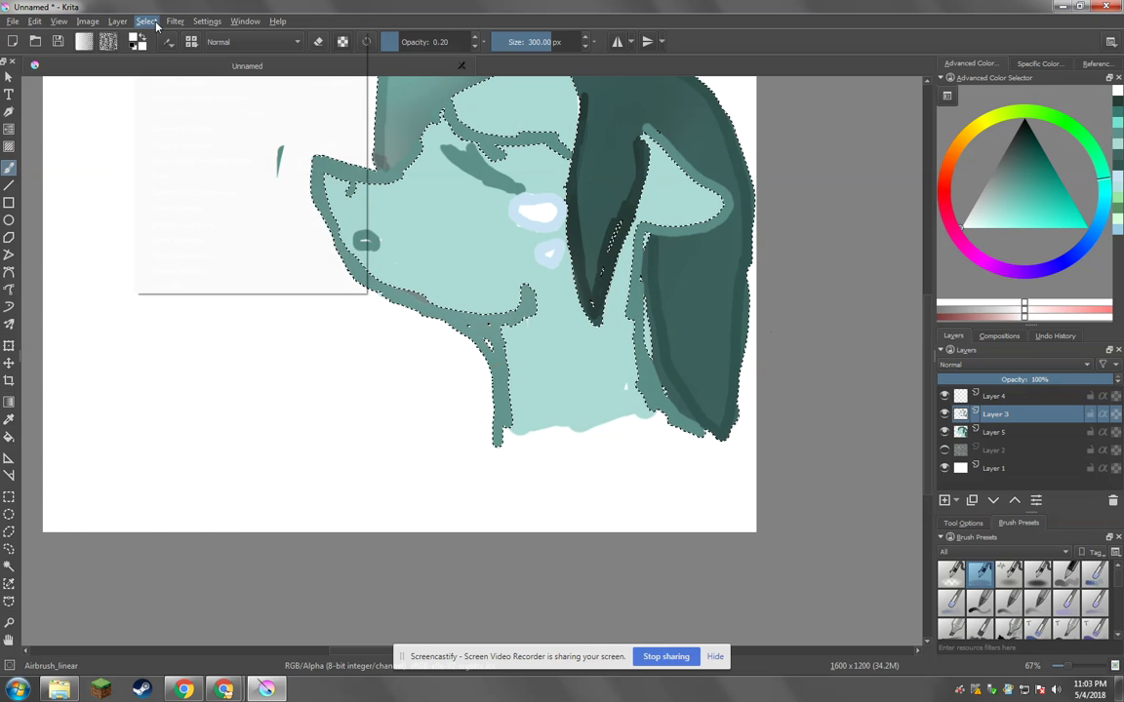
click(154, 48)
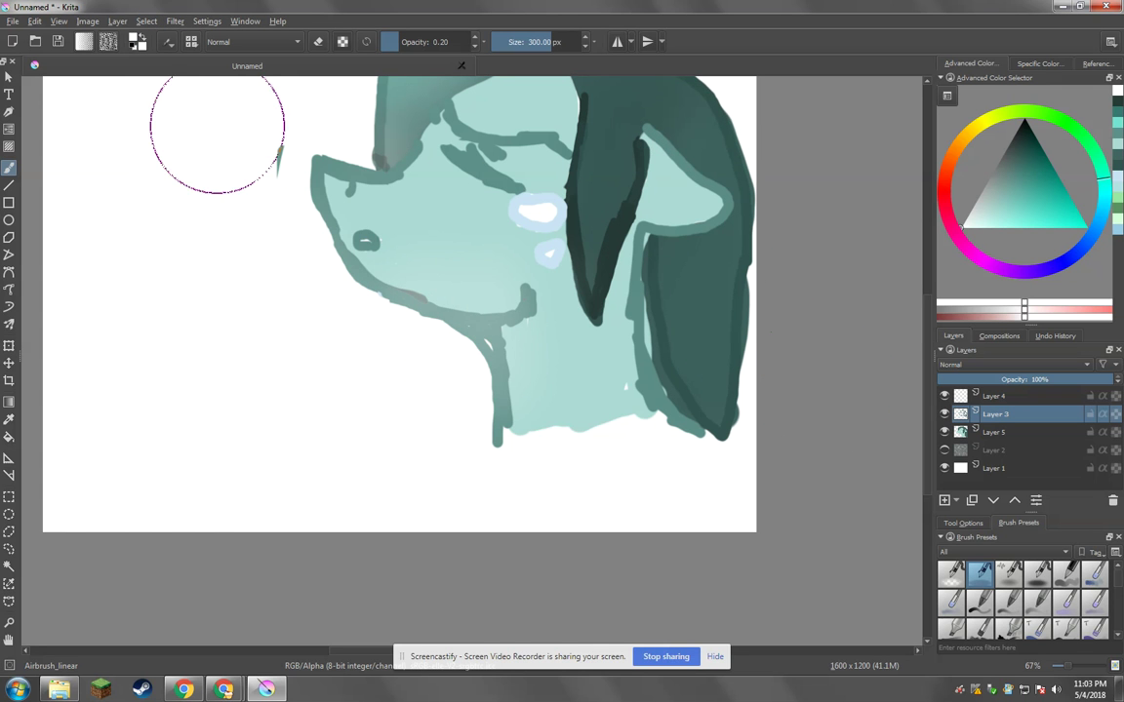
- Try light highlight strokes down the dark ear, then undo them
scroll(389, 339, down, 1)
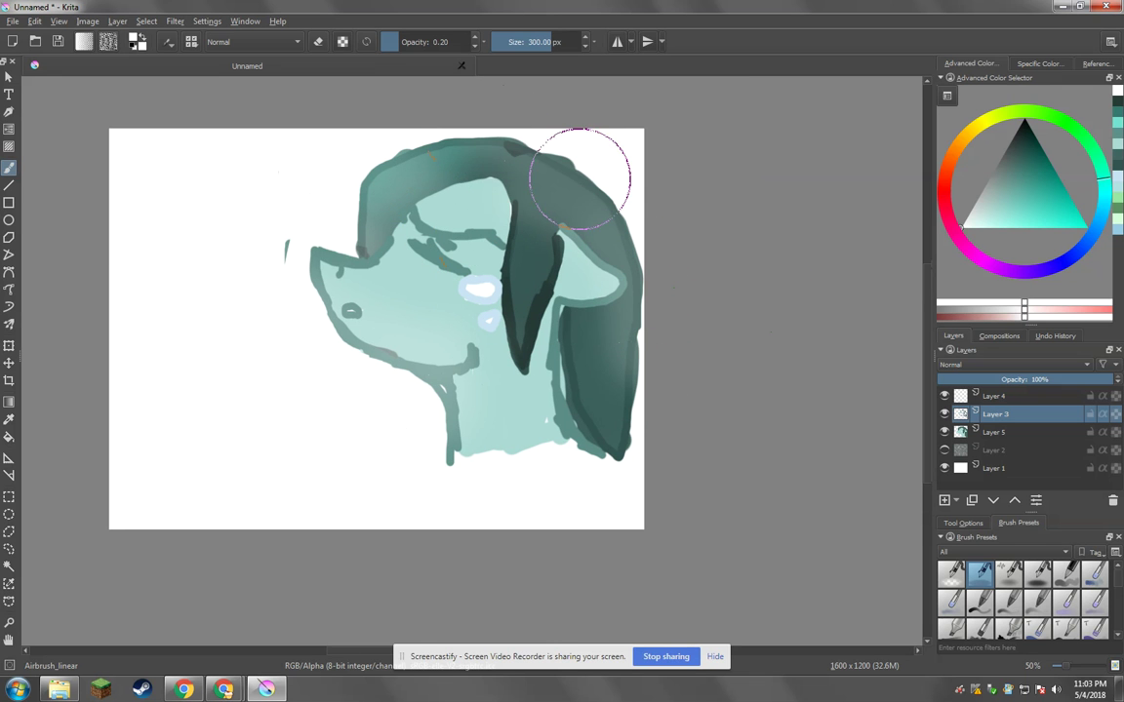
scroll(644, 262, down, 2)
scroll(521, 231, up, 1)
scroll(526, 239, up, 2)
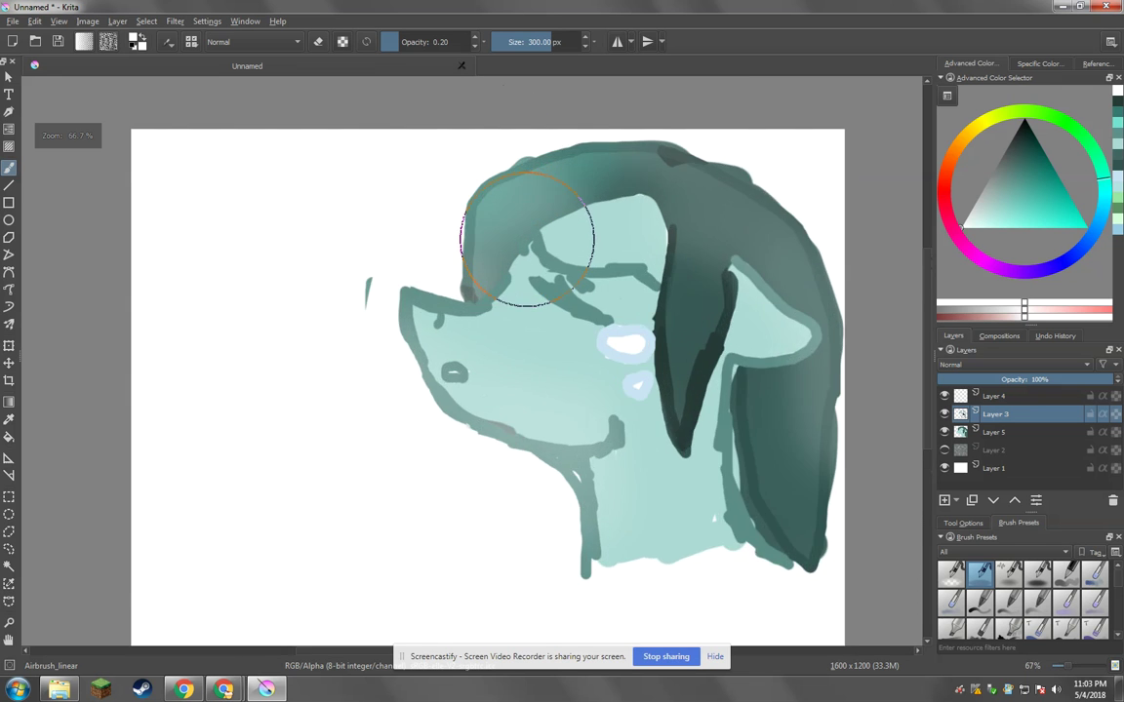
scroll(662, 251, down, 4)
scroll(673, 244, up, 3)
scroll(585, 258, up, 1)
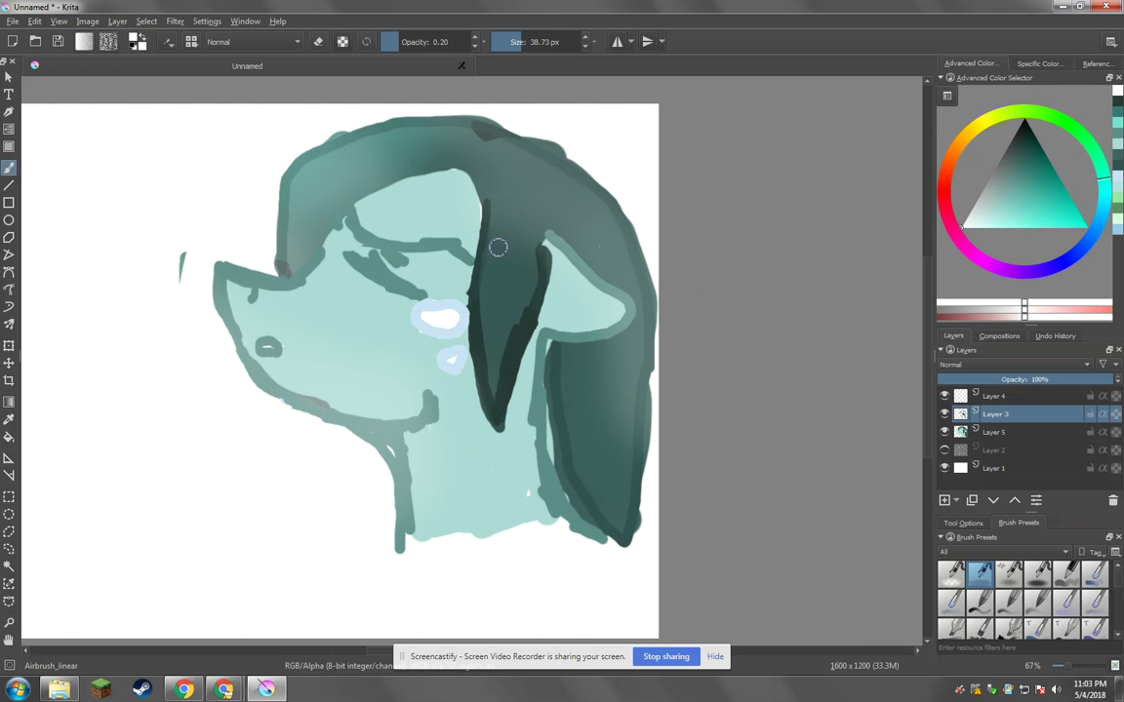
mouse_move(497, 242)
mouse_down()
mouse_move(478, 371)
mouse_move(479, 351)
mouse_move(500, 417)
mouse_move(496, 224)
mouse_up()
drag(493, 341, 502, 410)
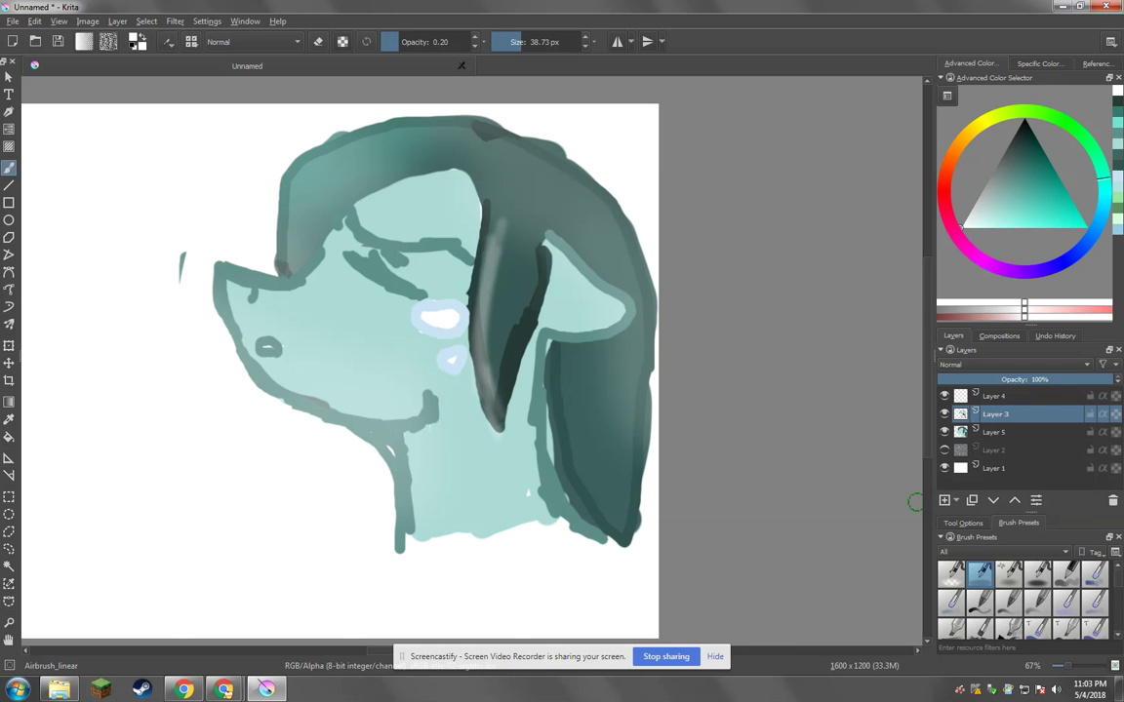
key(ctrl+z)
key(ctrl+z)
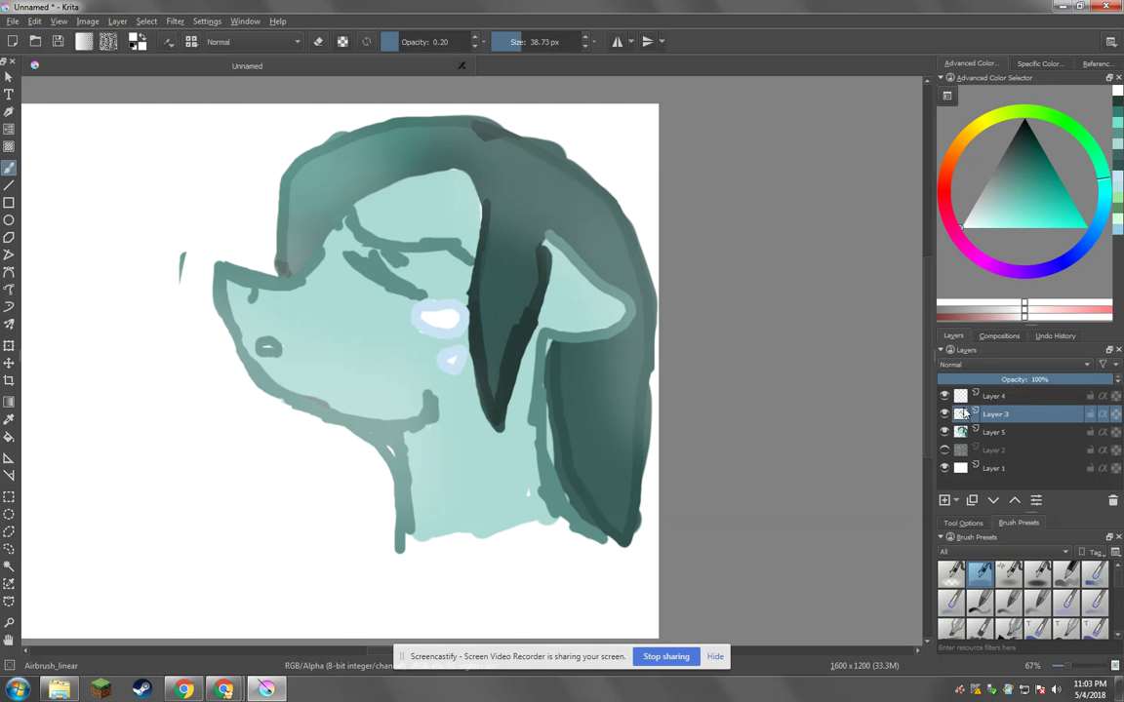
- On Layer 4, airbrush a thin light highlight down the dark ear
click(971, 398)
mouse_move(487, 208)
mouse_down()
mouse_move(487, 395)
mouse_move(489, 221)
mouse_up()
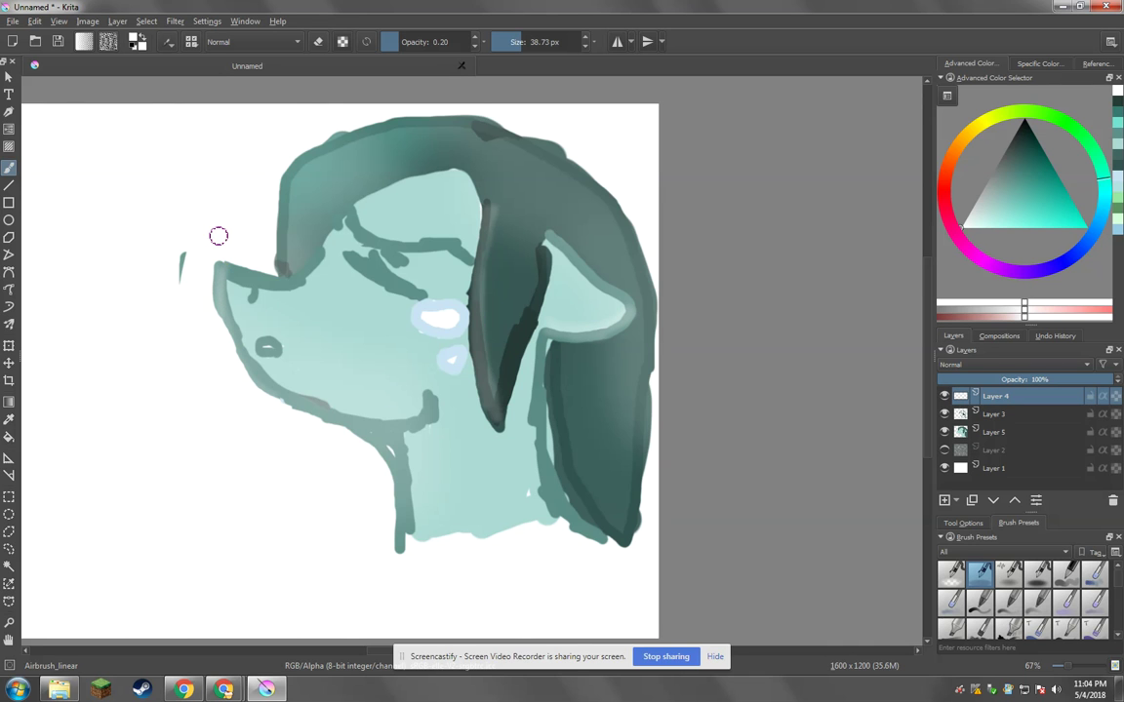
scroll(515, 338, down, 2)
scroll(351, 297, up, 3)
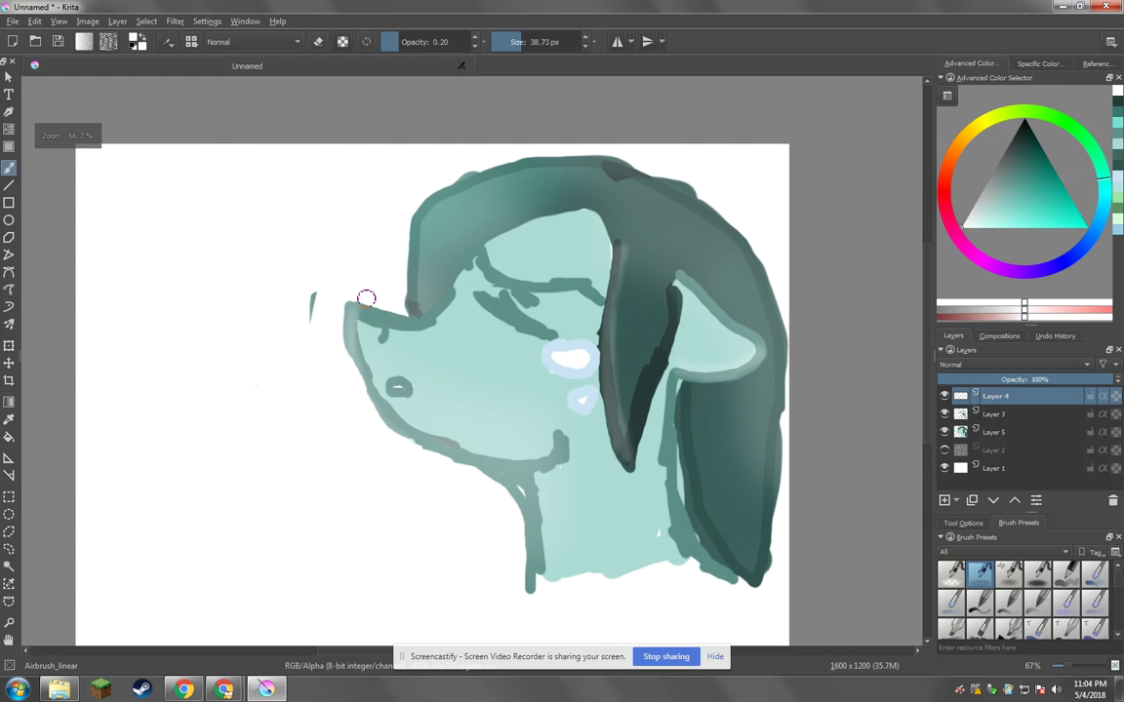
scroll(593, 366, up, 1)
scroll(552, 406, up, 1)
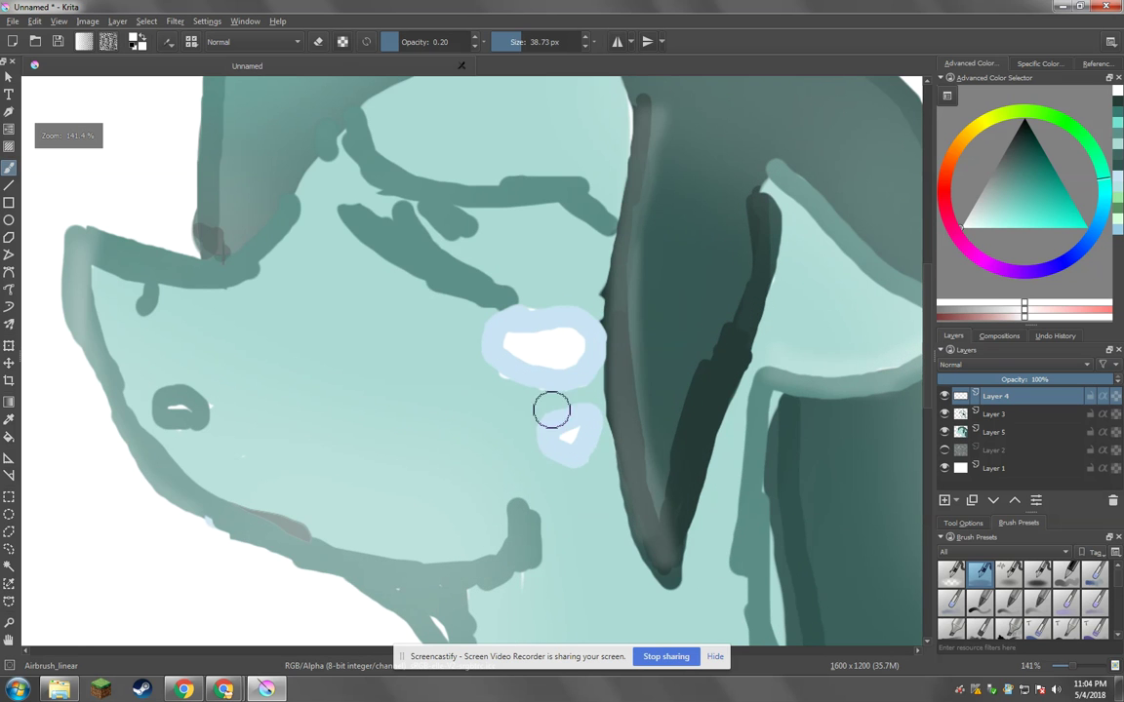
- Add soft light glows along the jaw edge and around the brow stroke
mouse_move(473, 557)
mouse_down()
mouse_move(506, 484)
mouse_move(474, 532)
mouse_move(384, 544)
mouse_up()
mouse_move(456, 251)
mouse_down()
mouse_move(494, 261)
mouse_move(461, 241)
mouse_move(549, 297)
mouse_up()
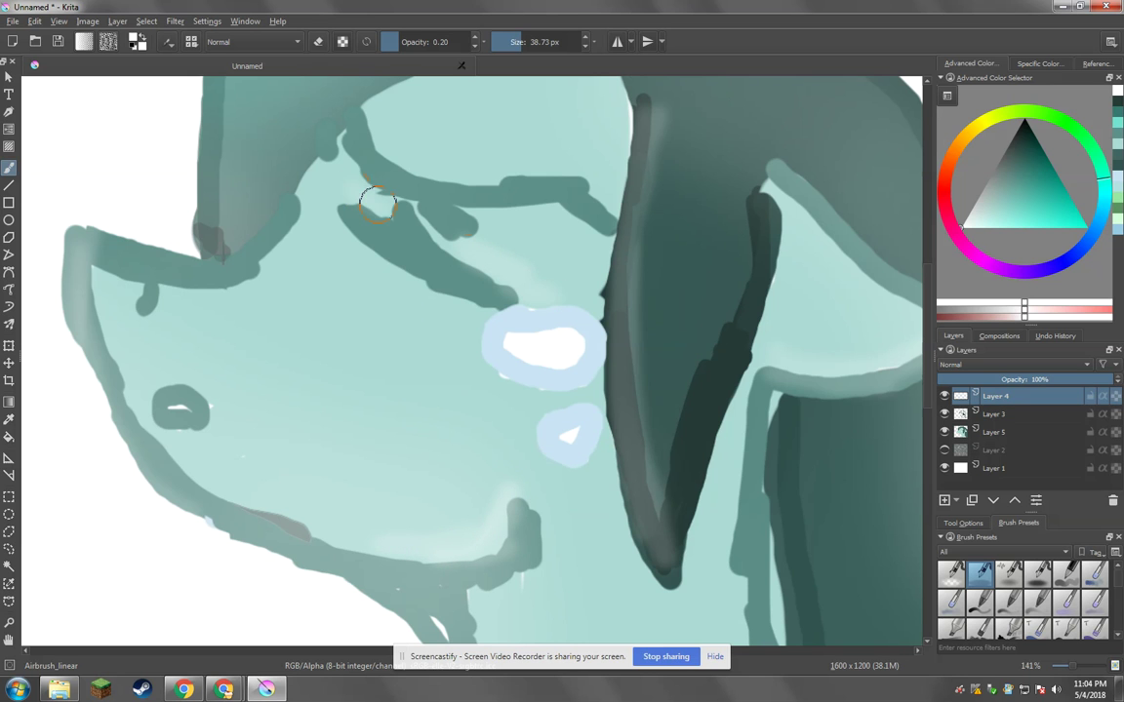
drag(341, 213, 393, 270)
scroll(467, 409, down, 3)
scroll(471, 406, down, 2)
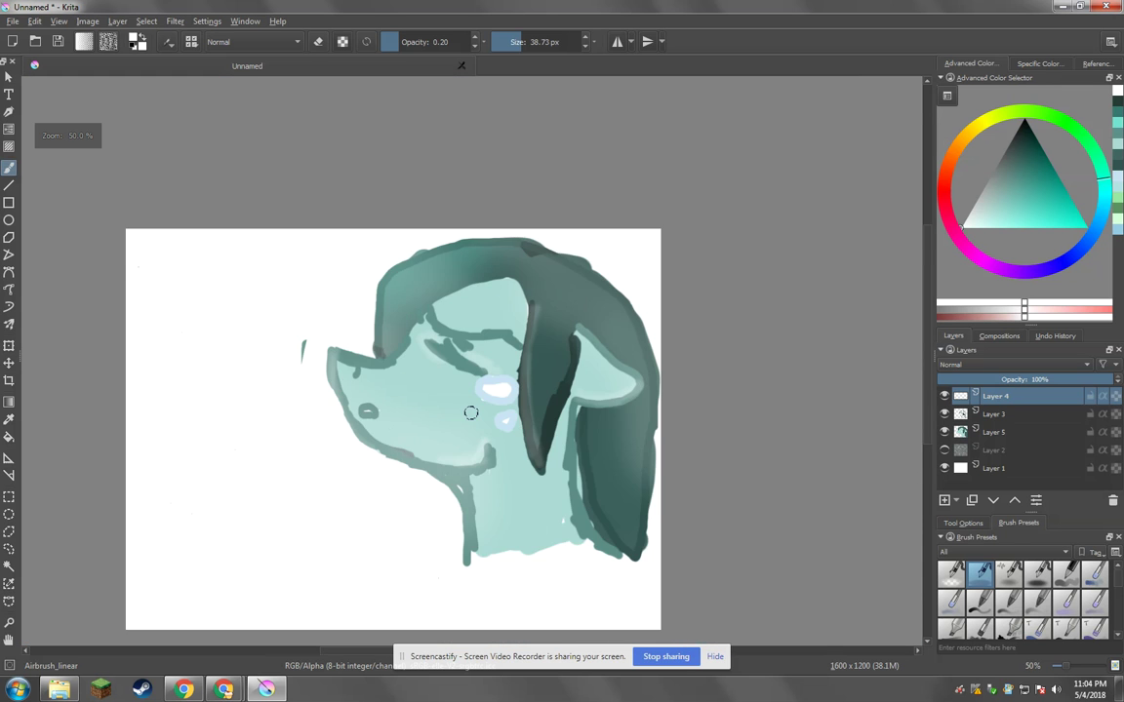
scroll(415, 417, down, 1)
scroll(293, 322, up, 1)
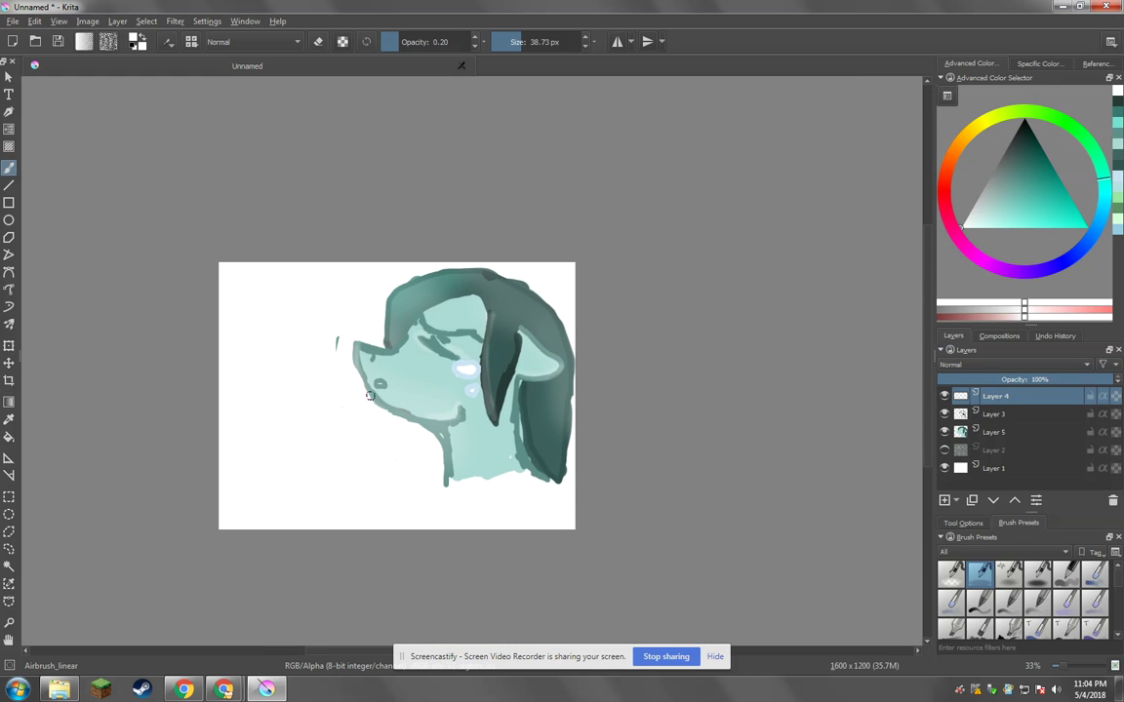
scroll(307, 351, up, 3)
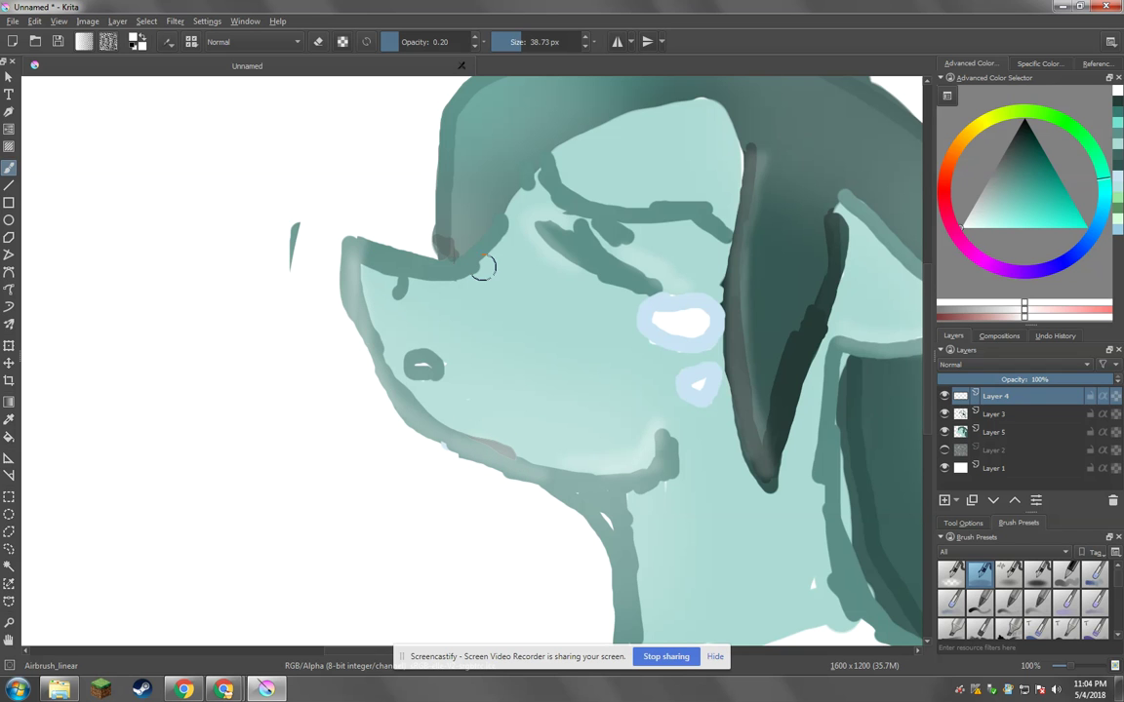
scroll(629, 407, down, 2)
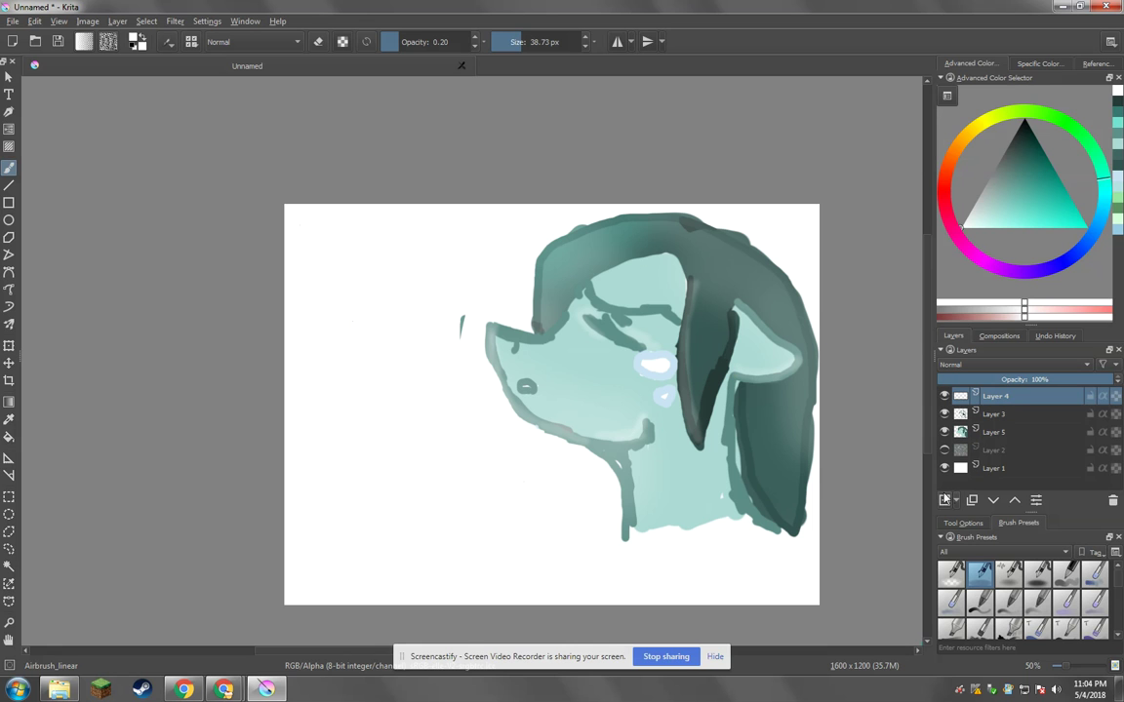
- Add a new layer, greatly enlarge the airbrush, and pick a light green
click(946, 499)
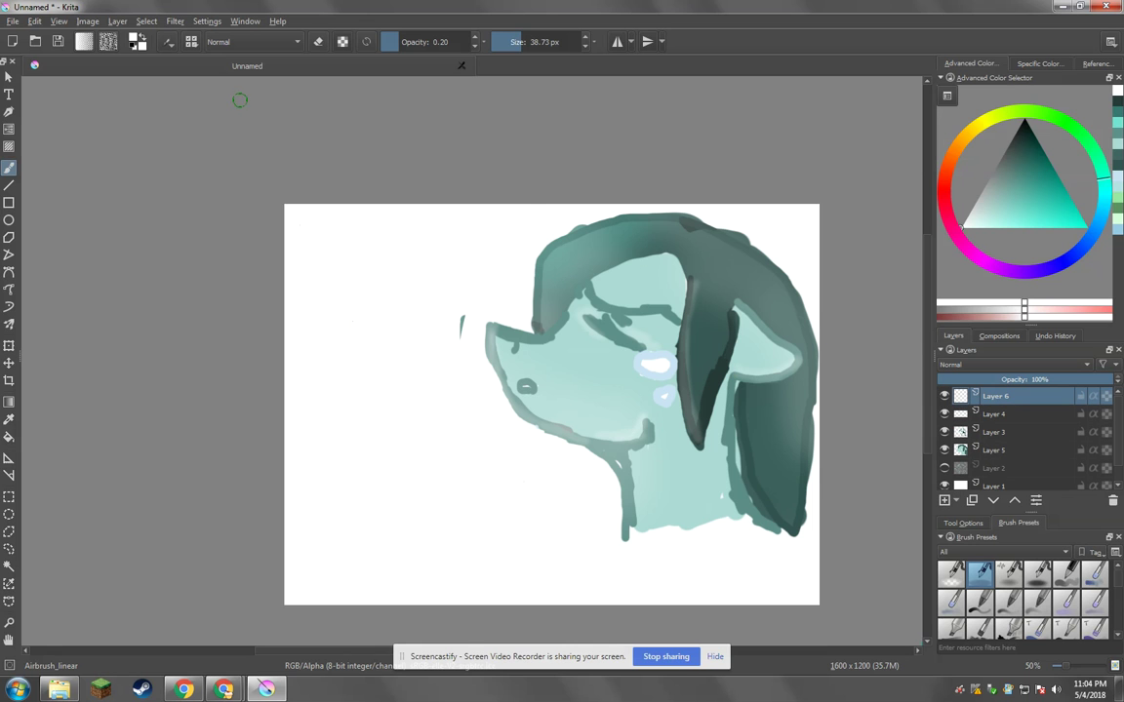
right_click(419, 308)
drag(503, 42, 575, 43)
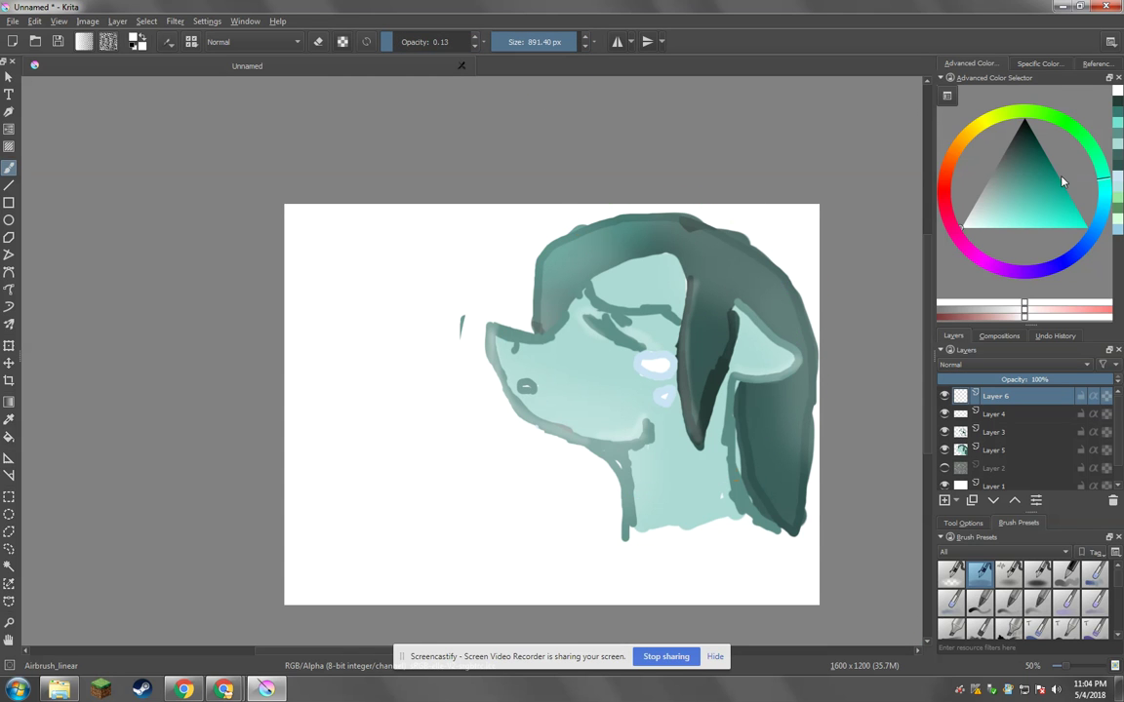
click(1084, 142)
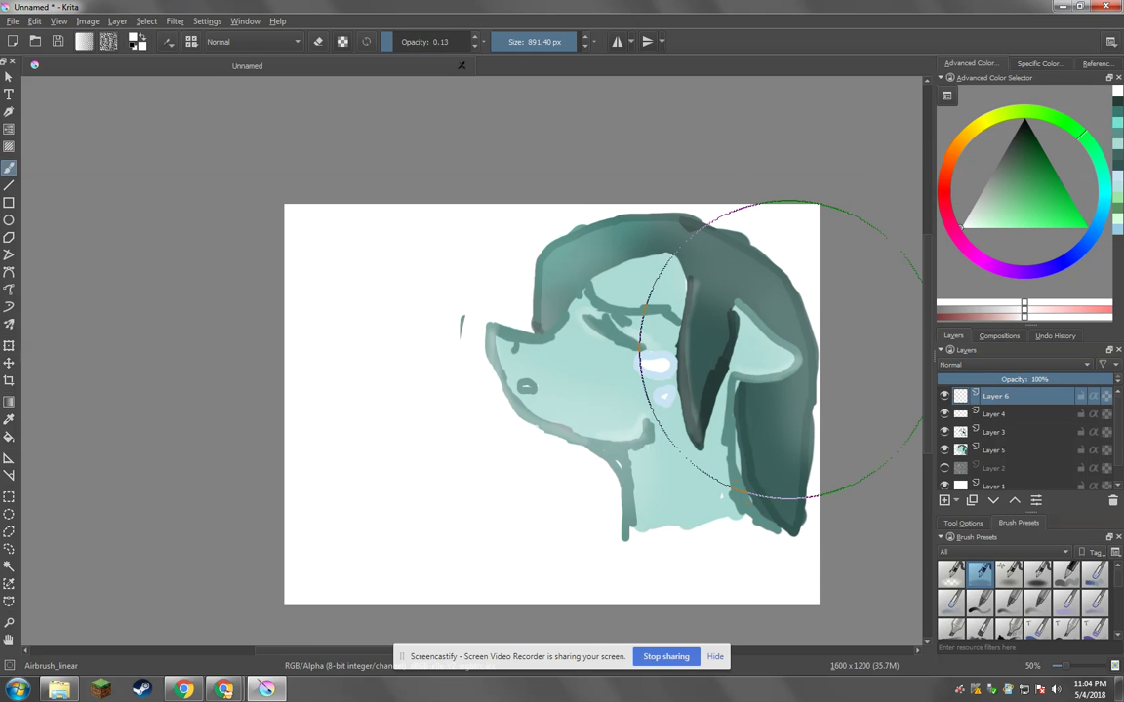
click(1034, 226)
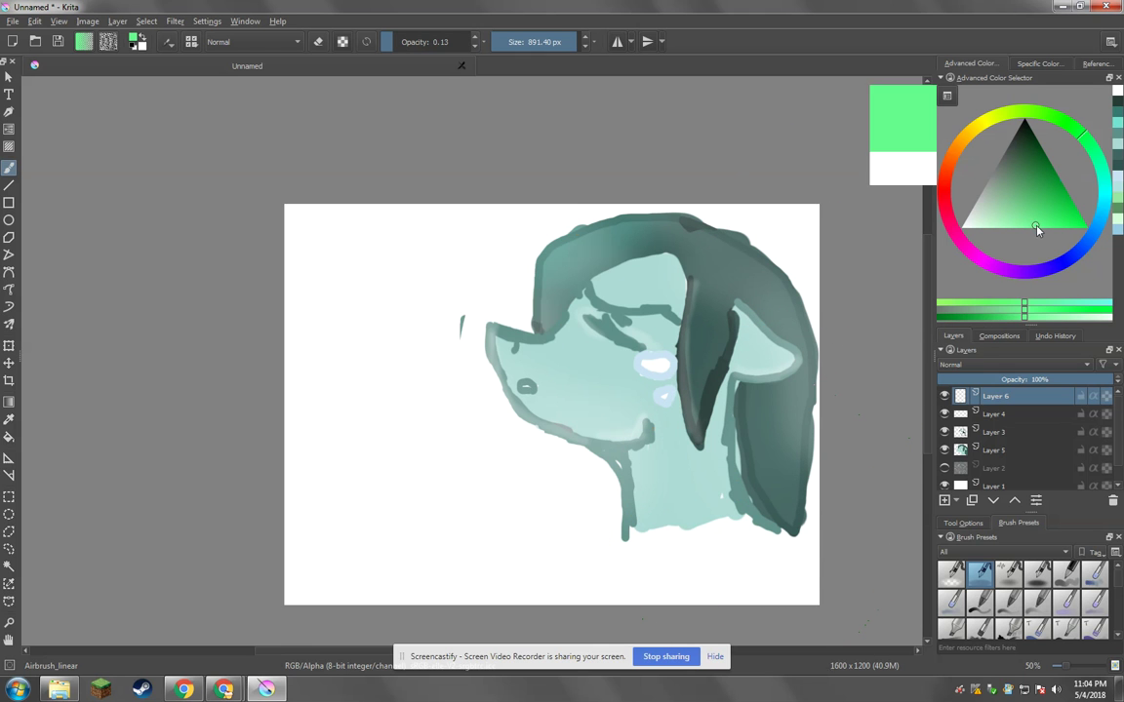
- Airbrush a soft light-green glow over the neck and lower head
drag(655, 483, 622, 539)
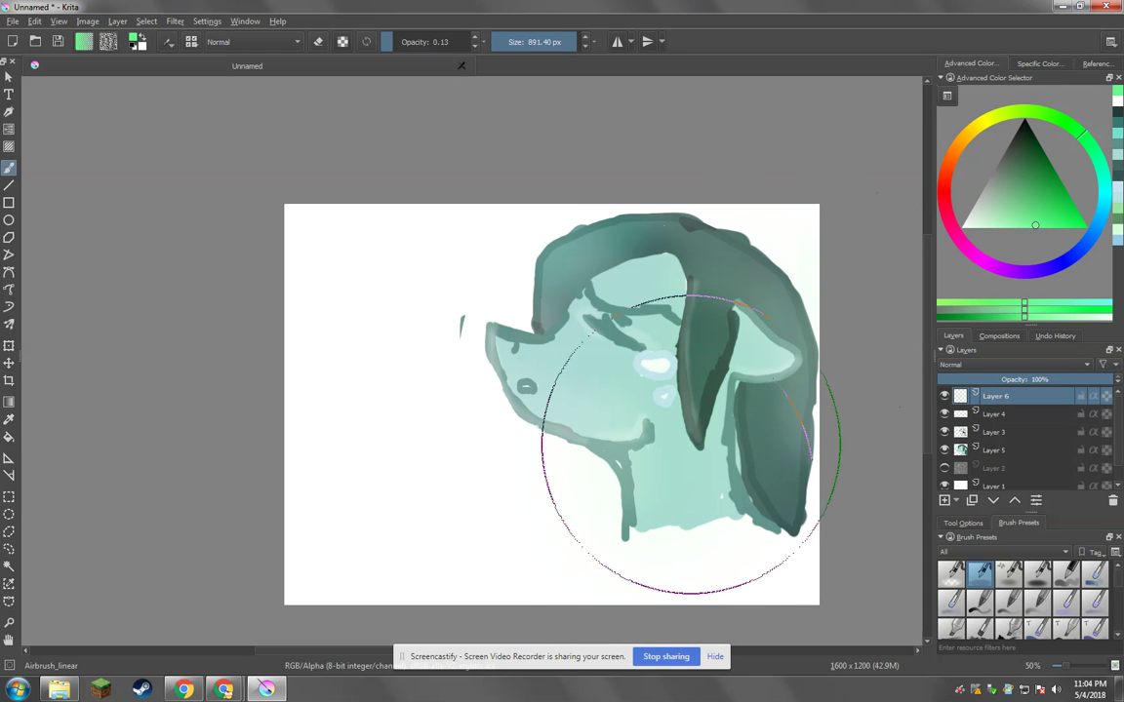
scroll(794, 488, down, 3)
scroll(794, 483, up, 3)
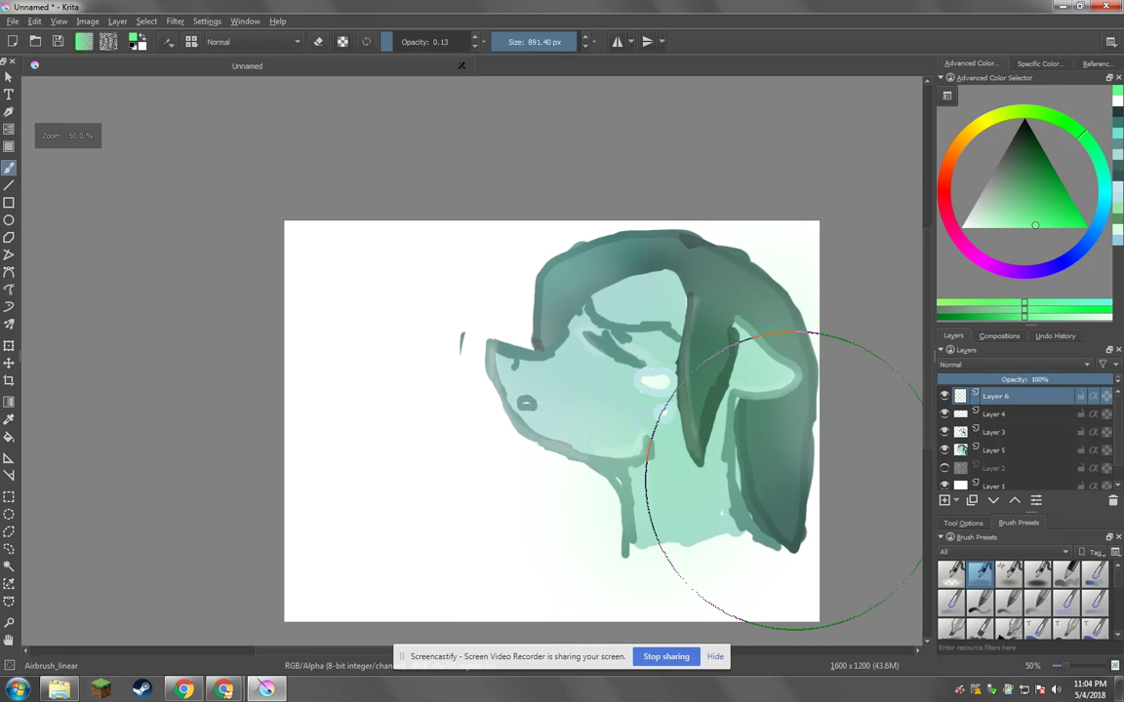
scroll(615, 436, up, 1)
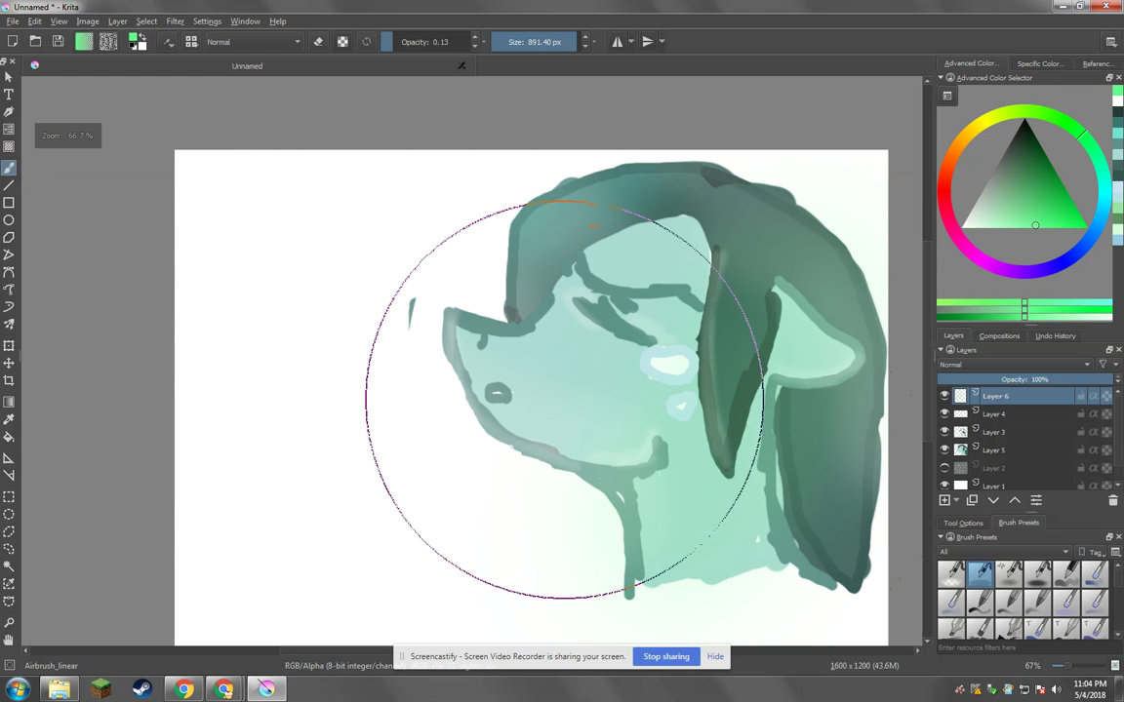
key(e)
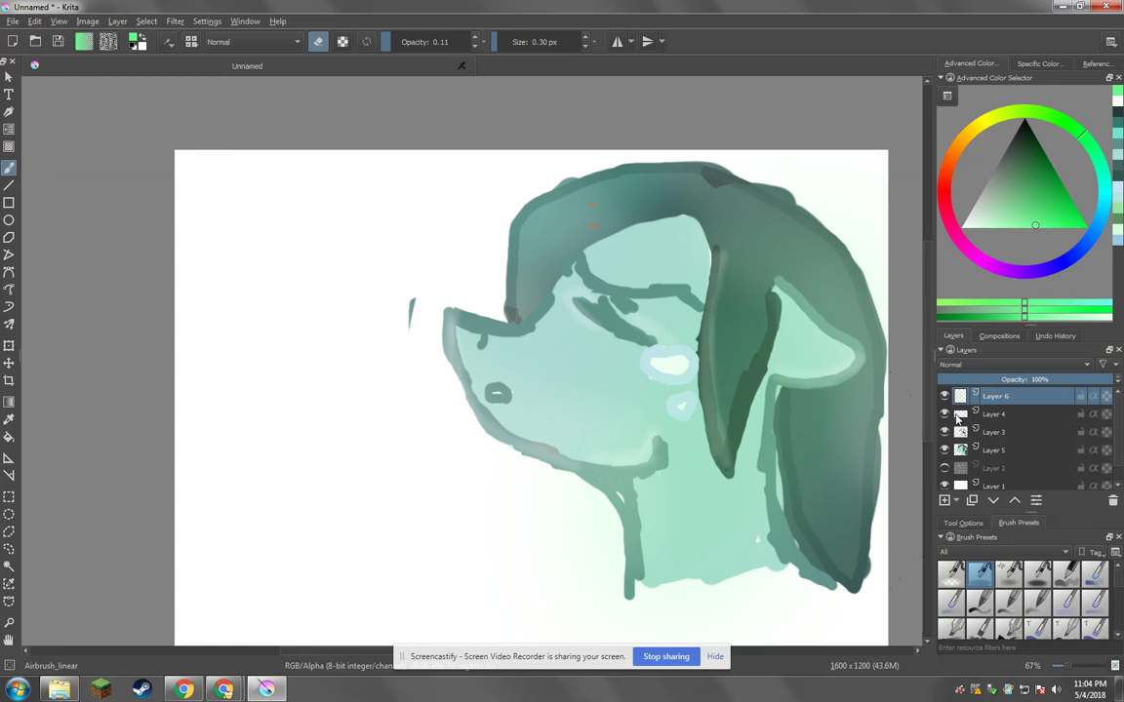
- Switch to Layer 3 and set the eraser to 12.66 px at 1.00 opacity
click(980, 432)
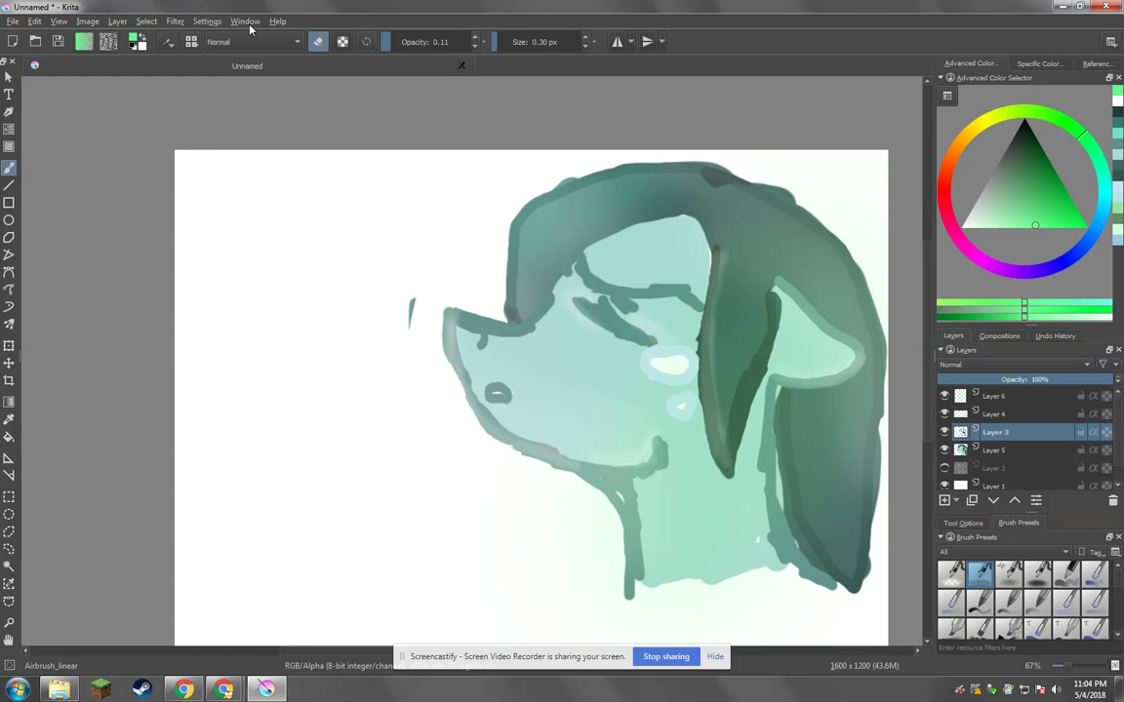
click(405, 42)
click(512, 42)
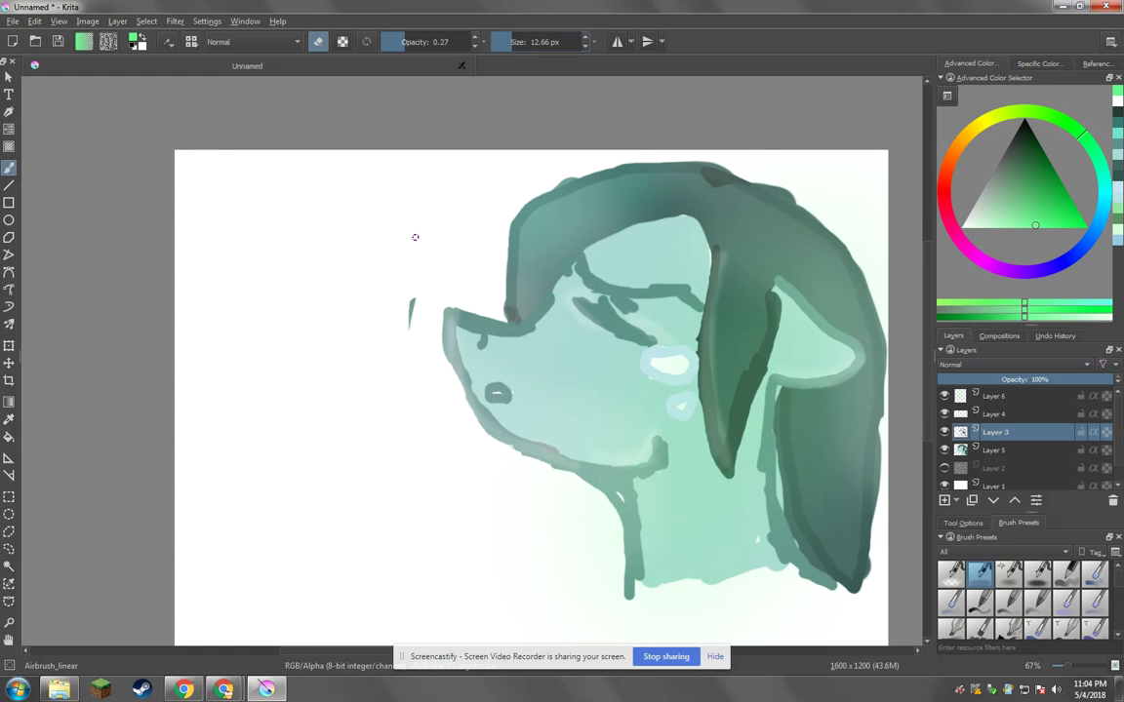
click(458, 42)
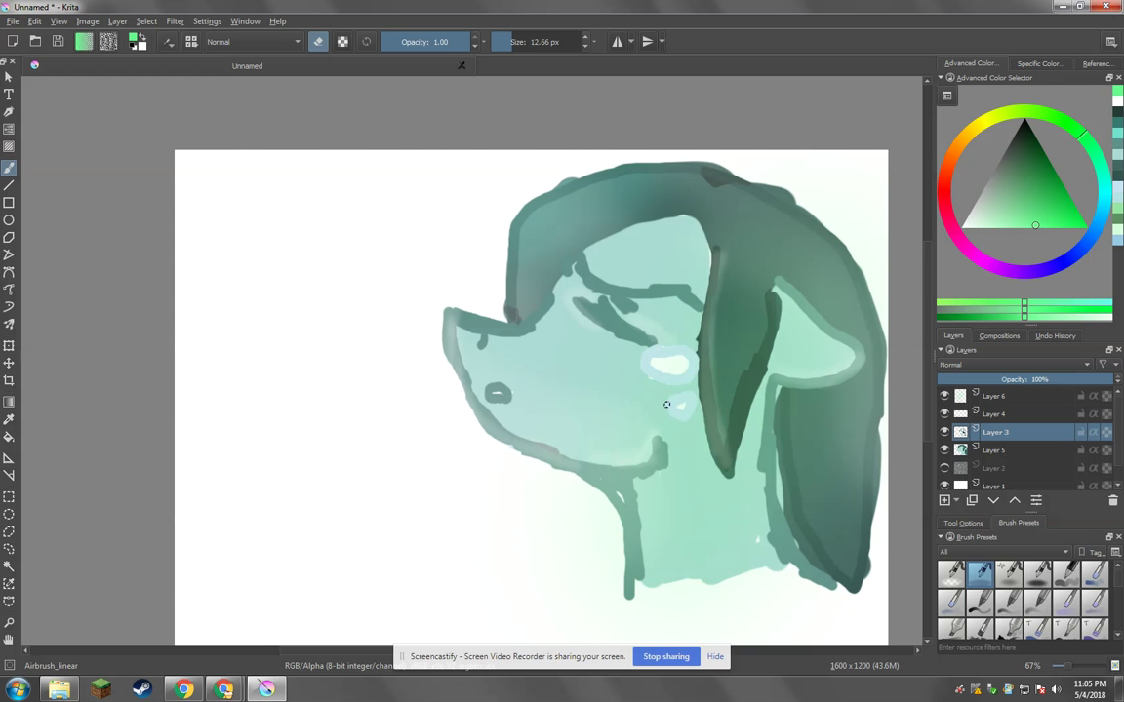
- Zoom in and out around the muzzle to inspect the stray mark
scroll(635, 401, down, 1)
scroll(585, 395, down, 1)
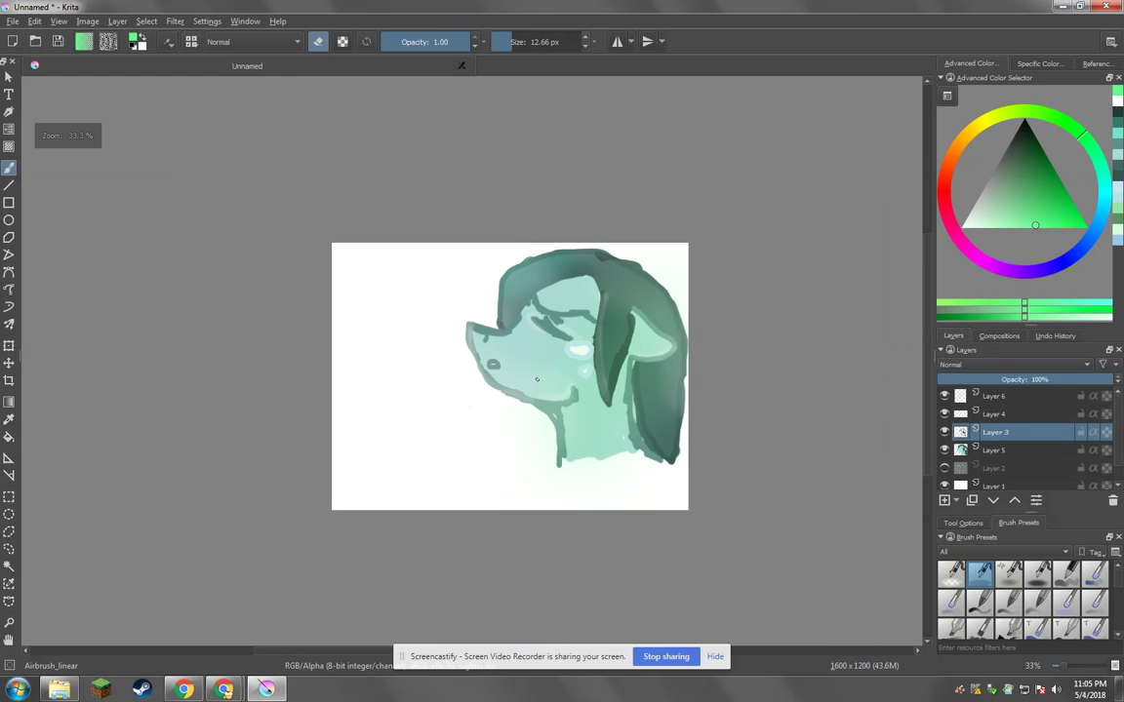
scroll(539, 389, up, 1)
scroll(538, 389, up, 1)
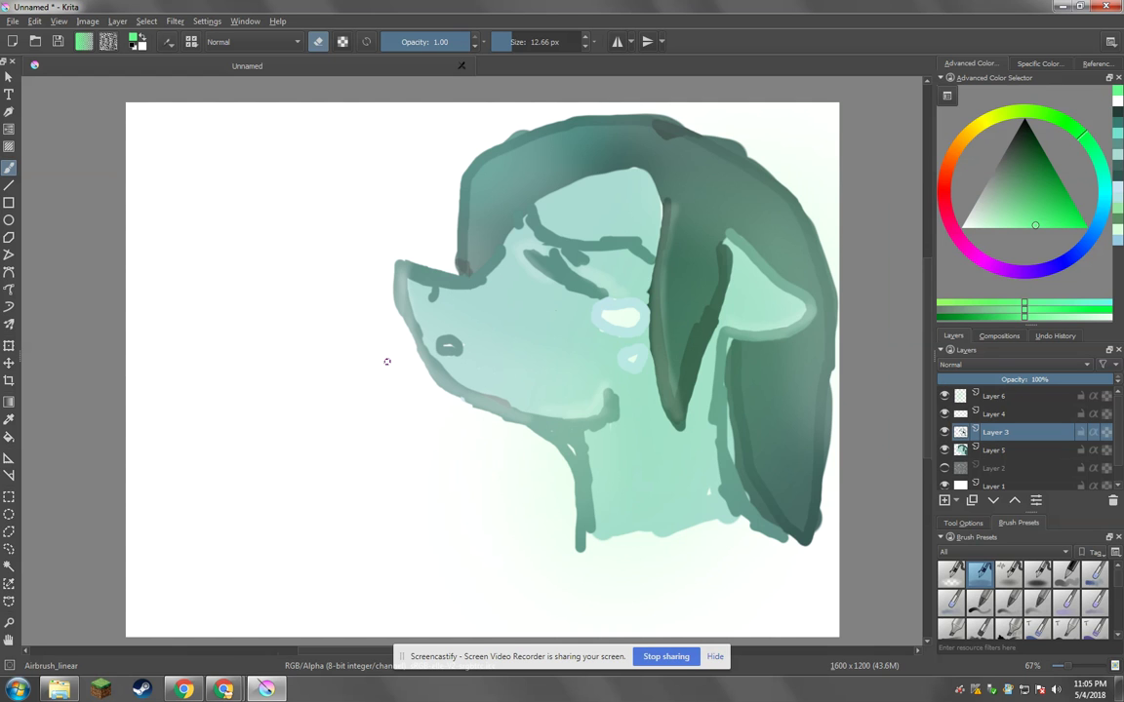
scroll(387, 362, down, 1)
scroll(389, 357, up, 1)
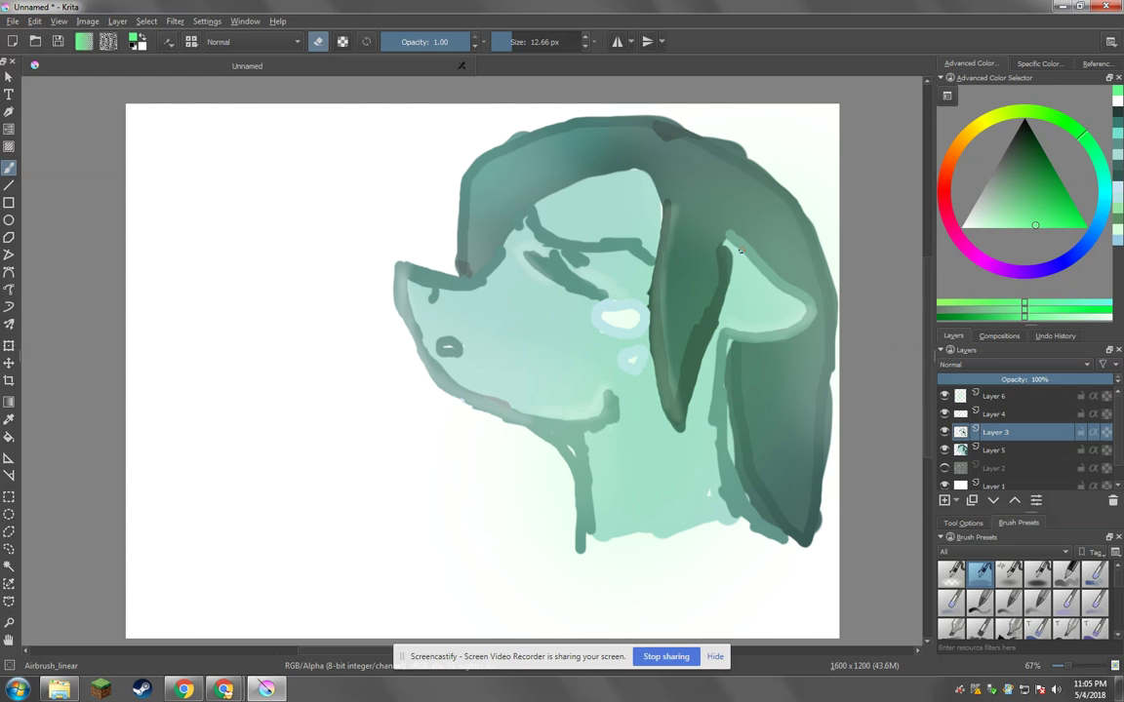
- On Layer 6, airbrush a near-white pale blue at 0.64 opacity over the eye highlight
click(979, 398)
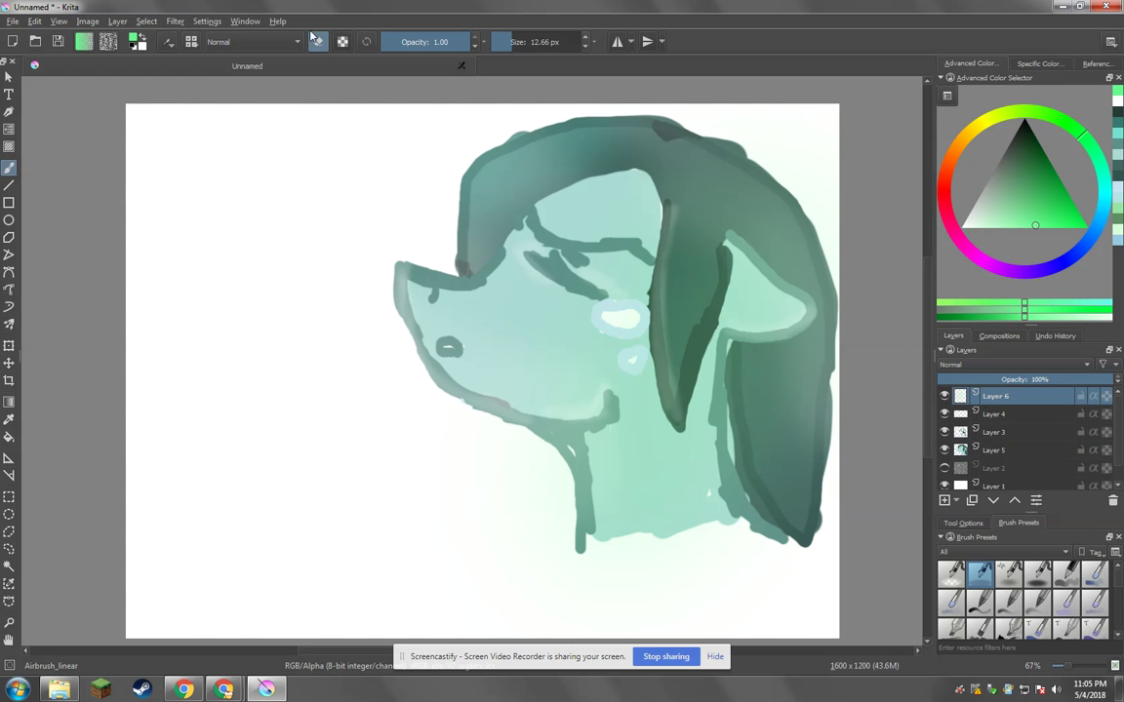
click(1107, 195)
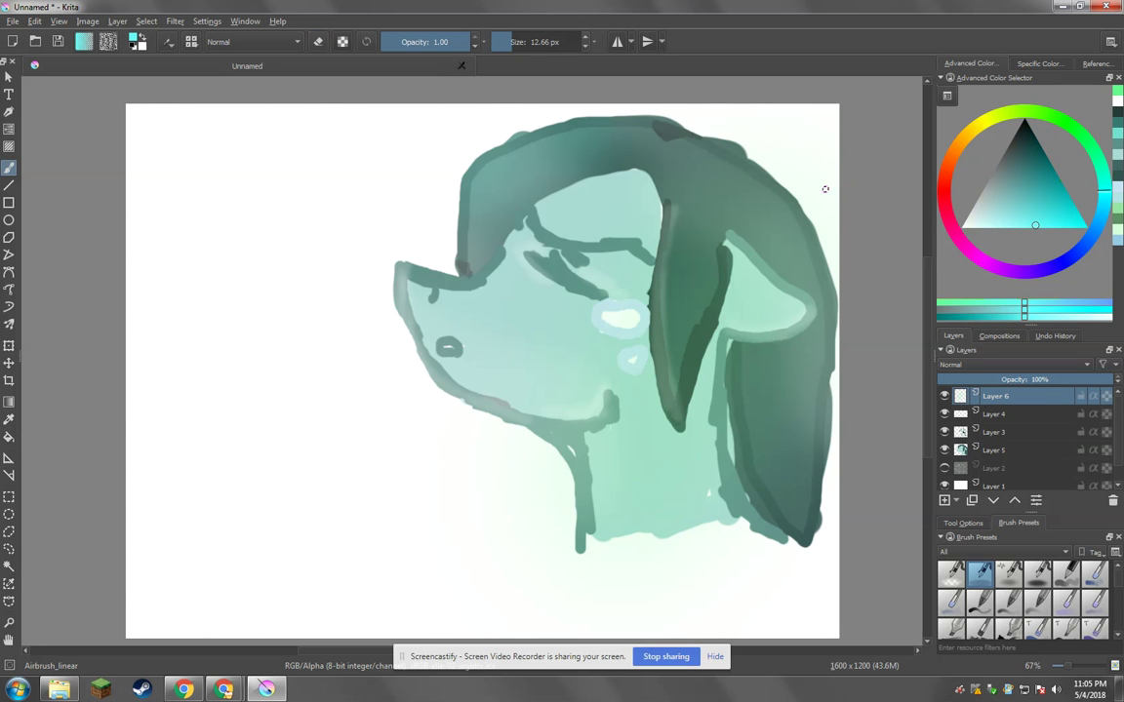
click(439, 42)
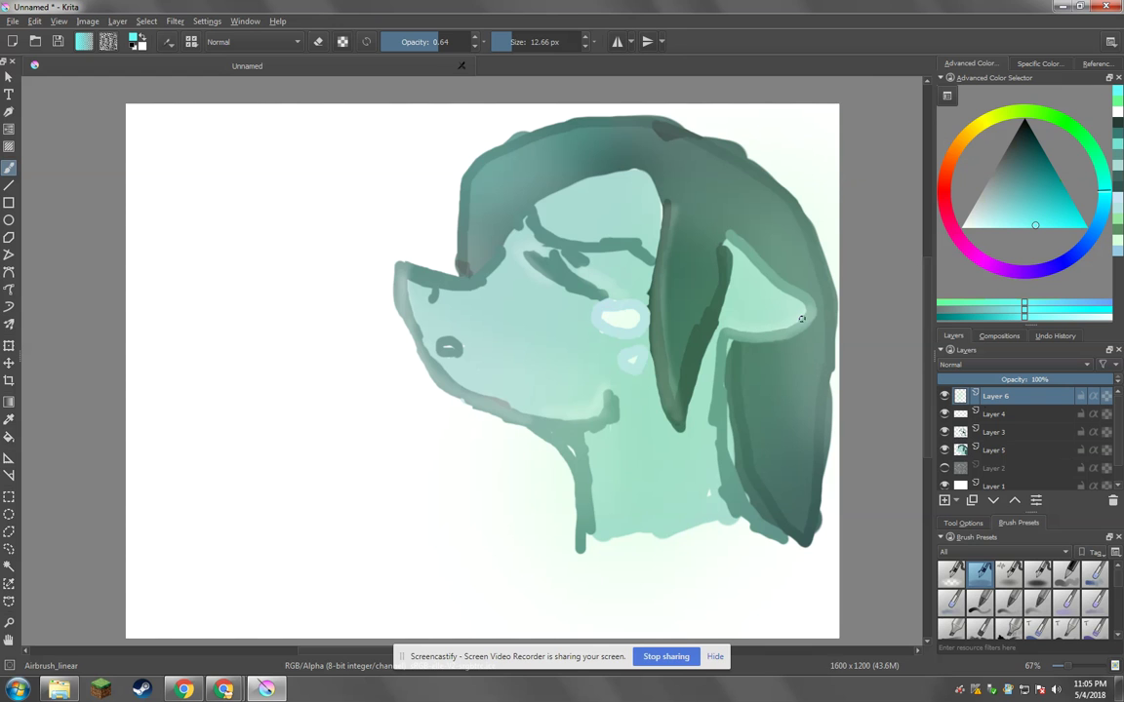
click(1102, 222)
click(983, 221)
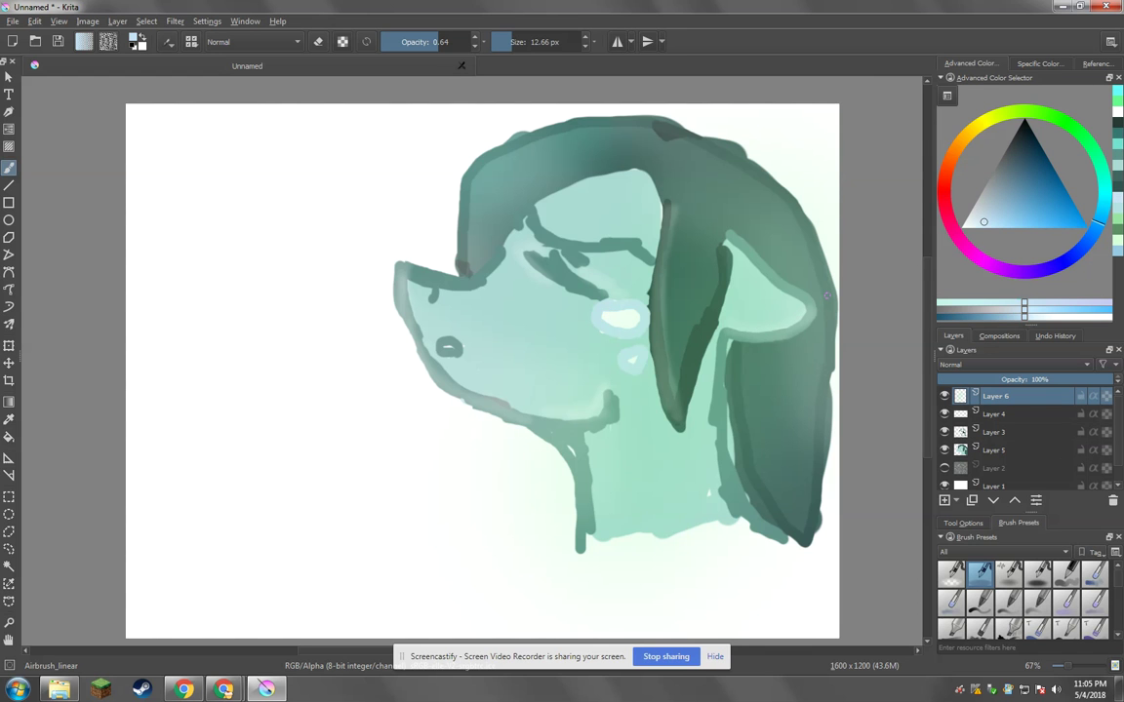
click(974, 226)
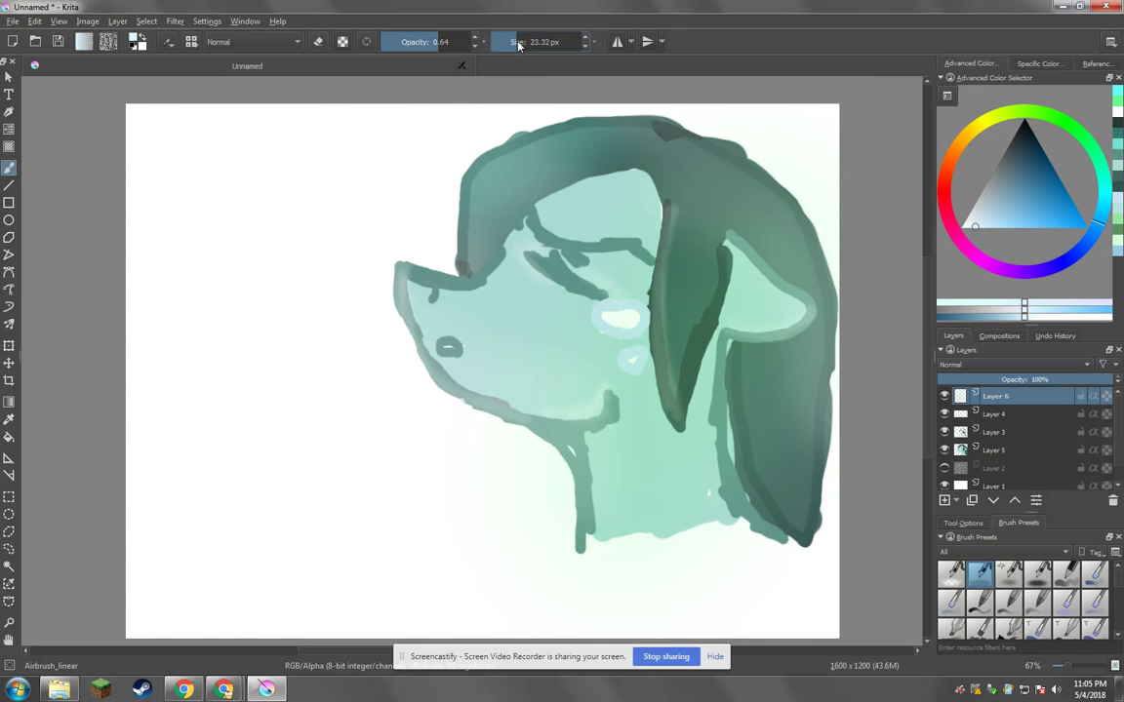
drag(624, 319, 599, 320)
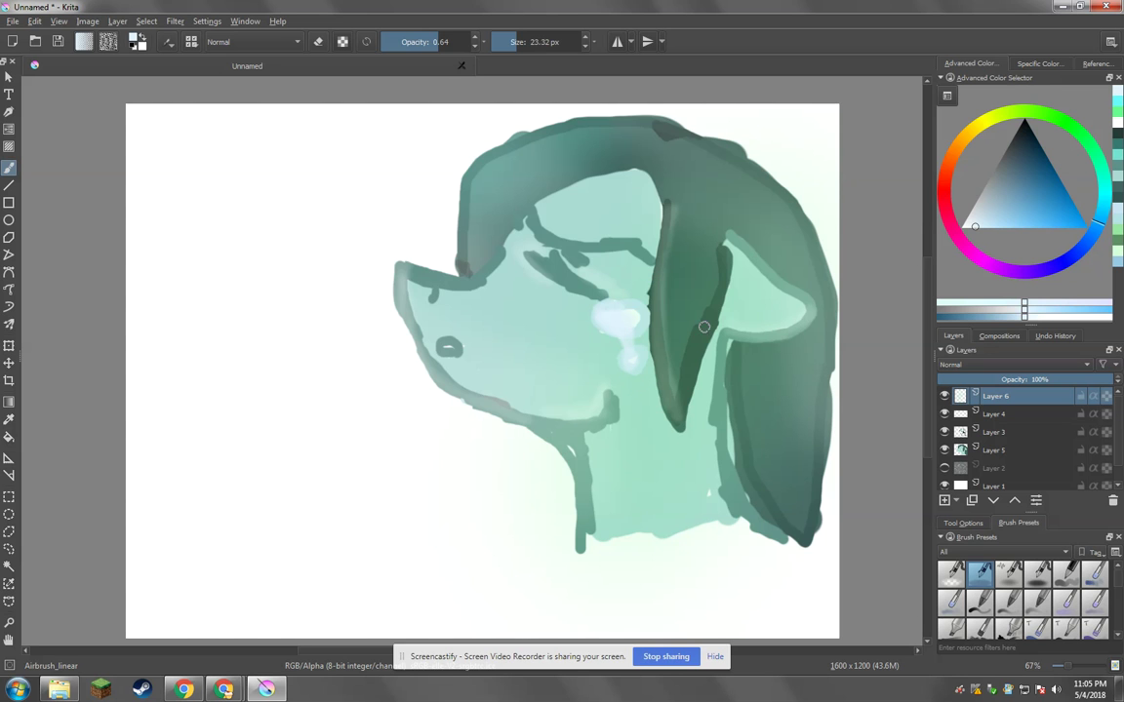
right_click(419, 404)
- Add a new layer and airbrush a first pink cheek stroke with a 60 px brush
click(529, 304)
click(945, 503)
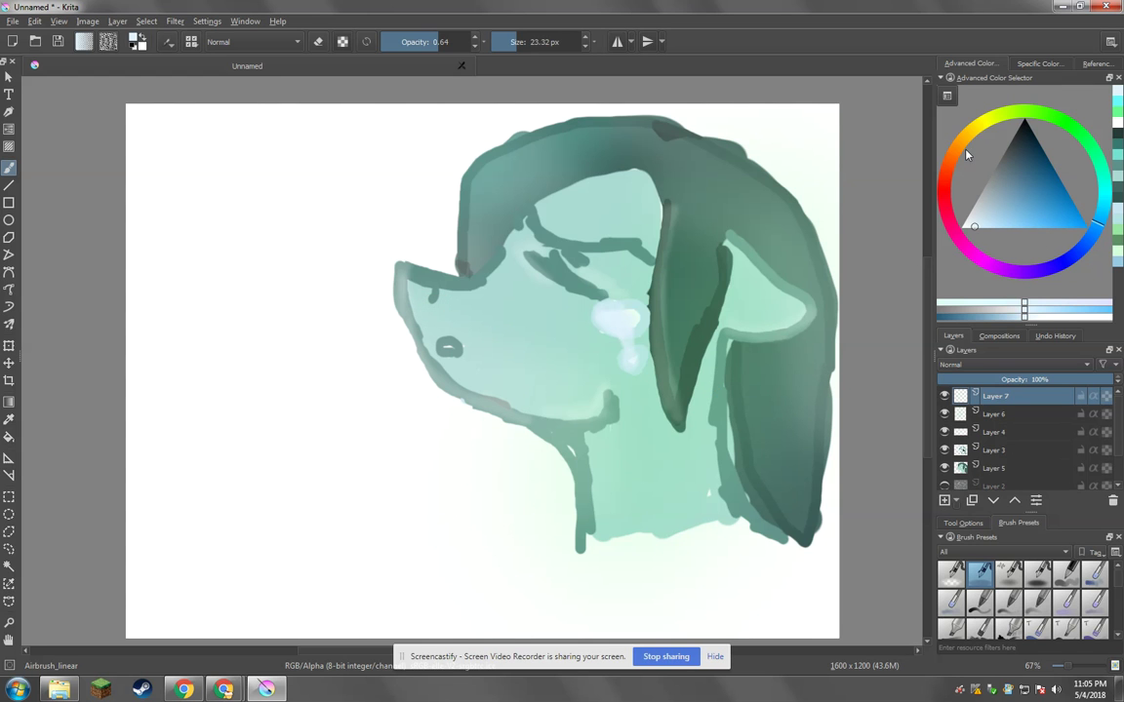
click(964, 235)
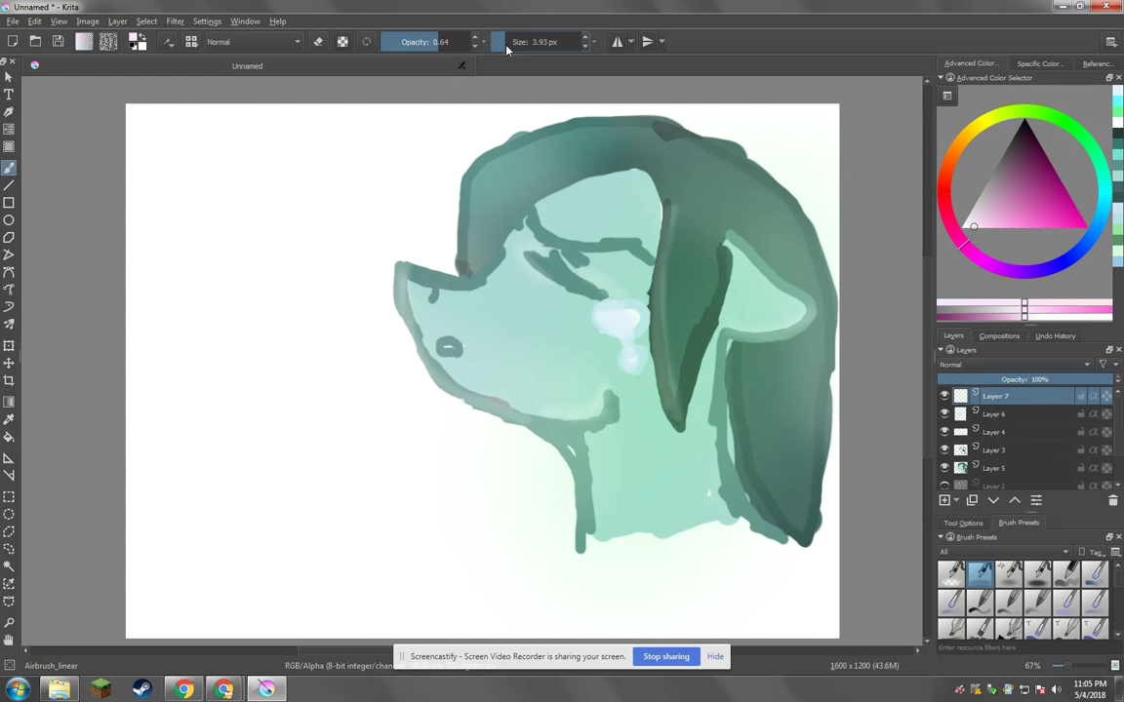
click(431, 44)
click(524, 41)
drag(514, 296, 571, 331)
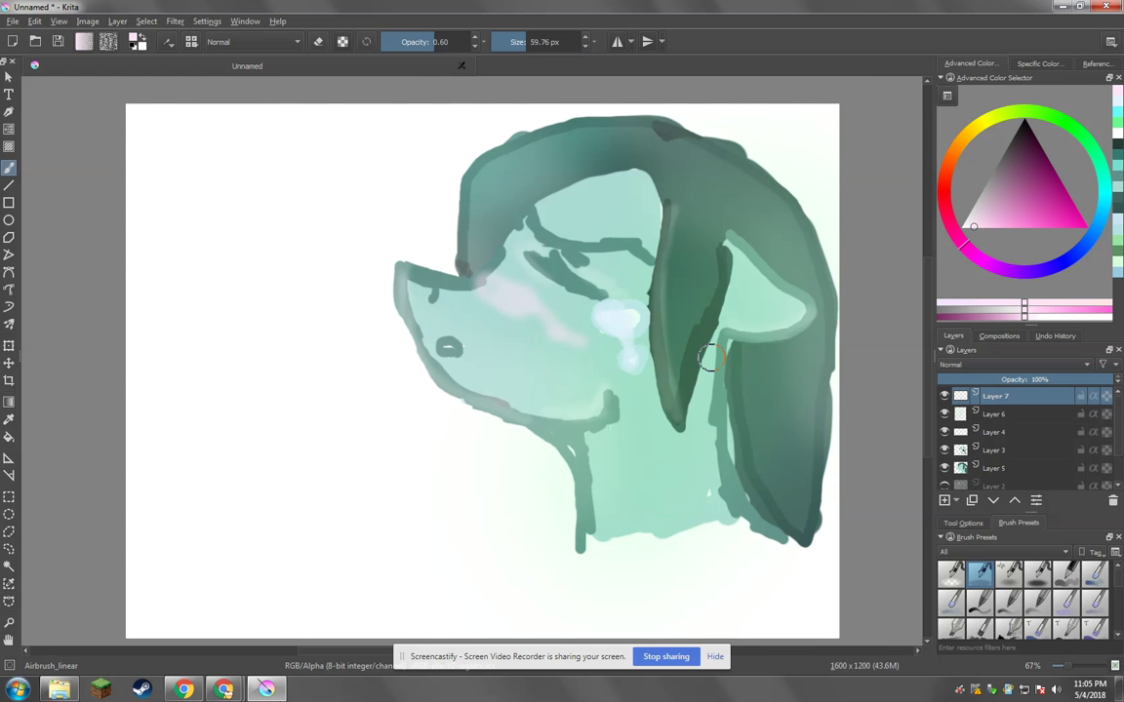
- Undo that stroke and airbrush a fainter blush at 0.20 opacity with a 106 px brush
key(ctrl+z)
click(412, 43)
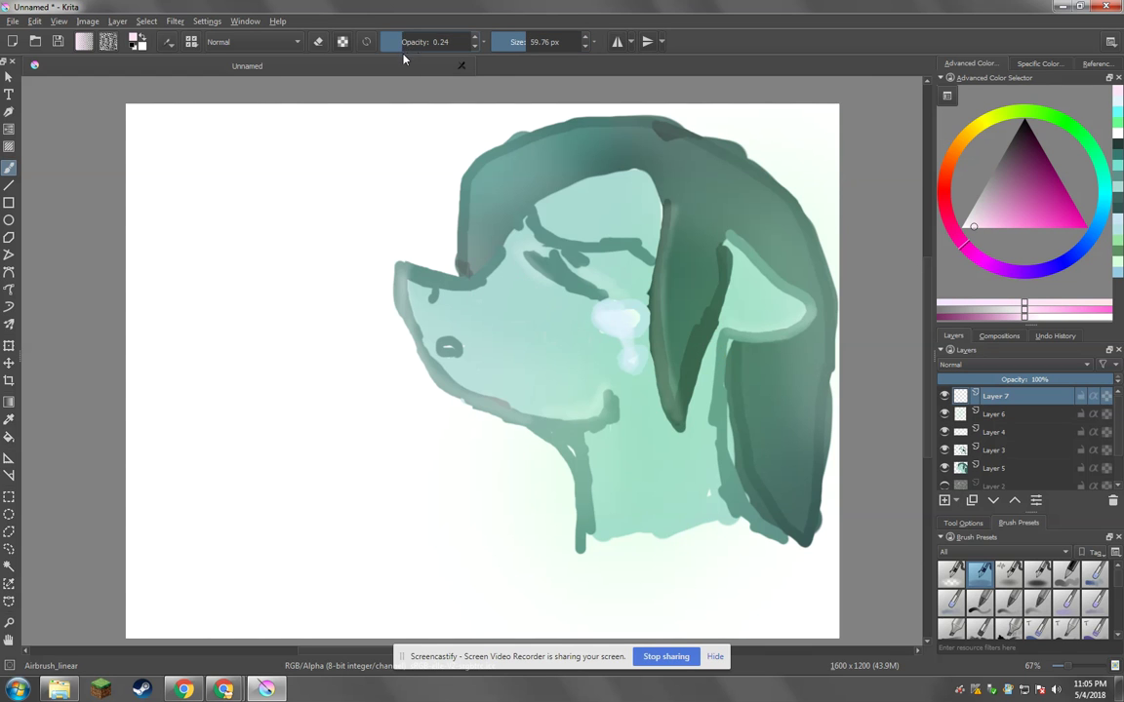
click(397, 40)
click(526, 41)
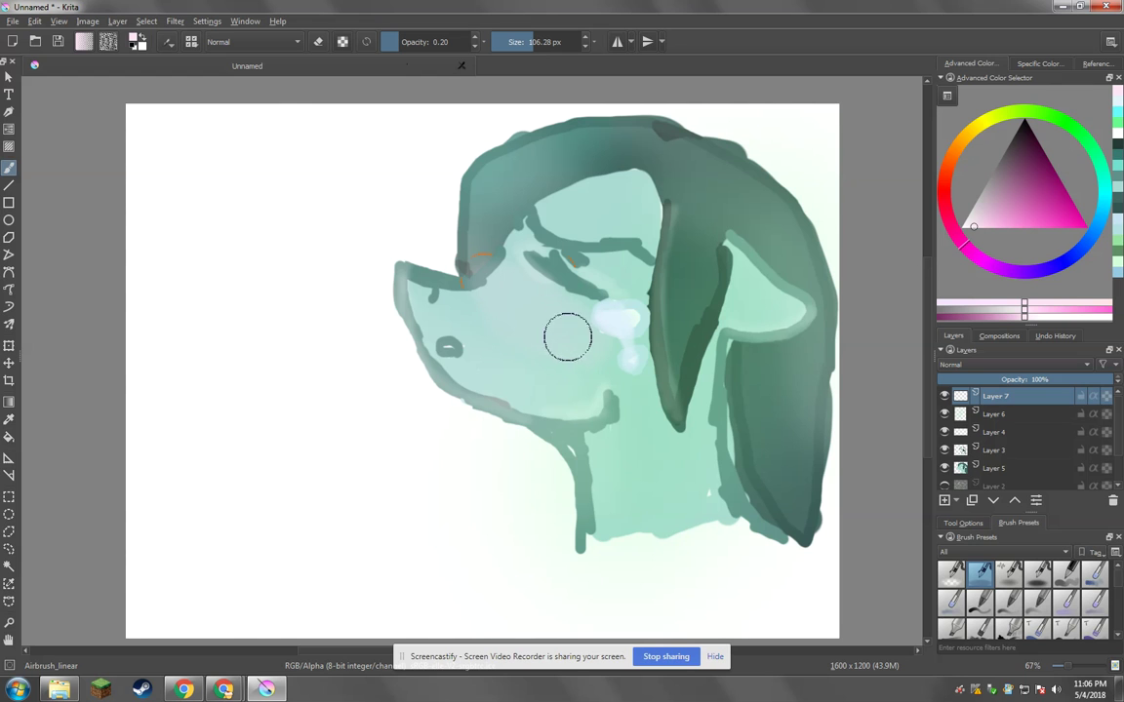
drag(559, 328, 502, 281)
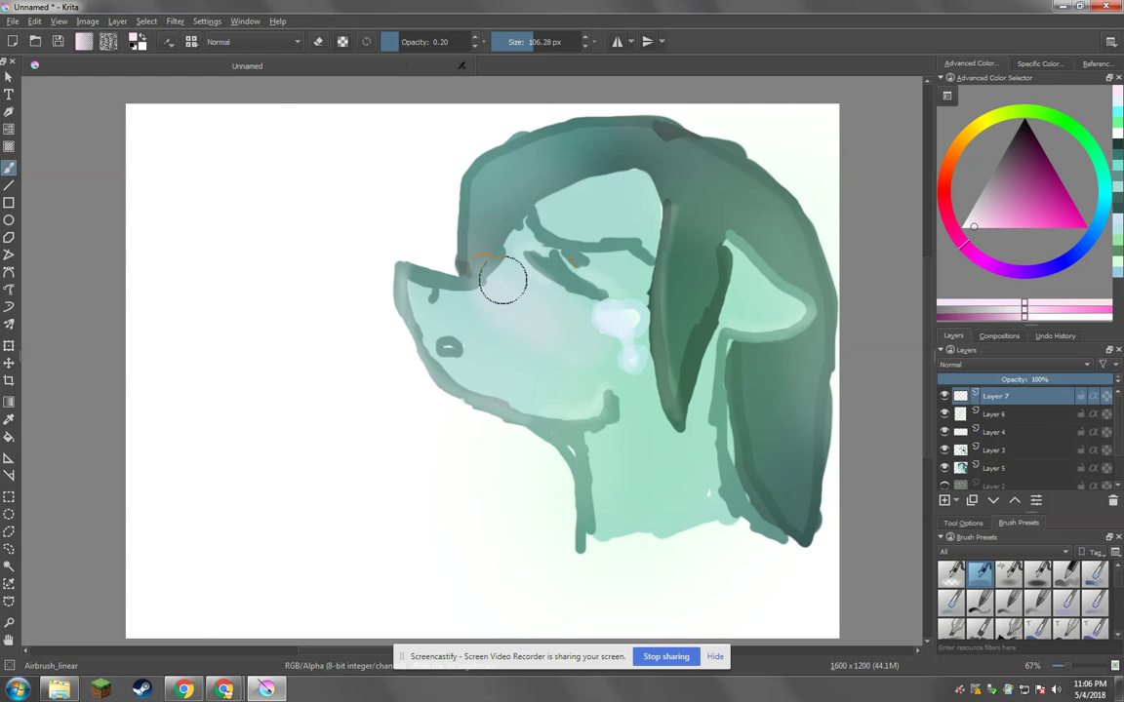
scroll(727, 390, down, 3)
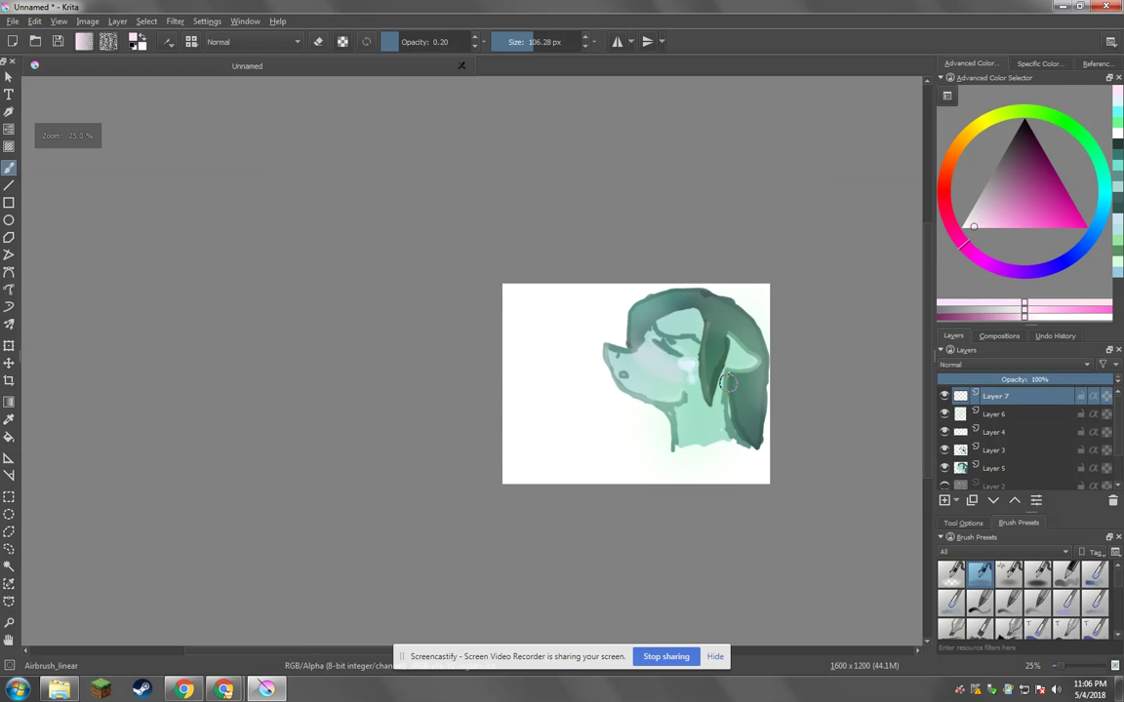
scroll(727, 383, up, 1)
scroll(725, 370, up, 1)
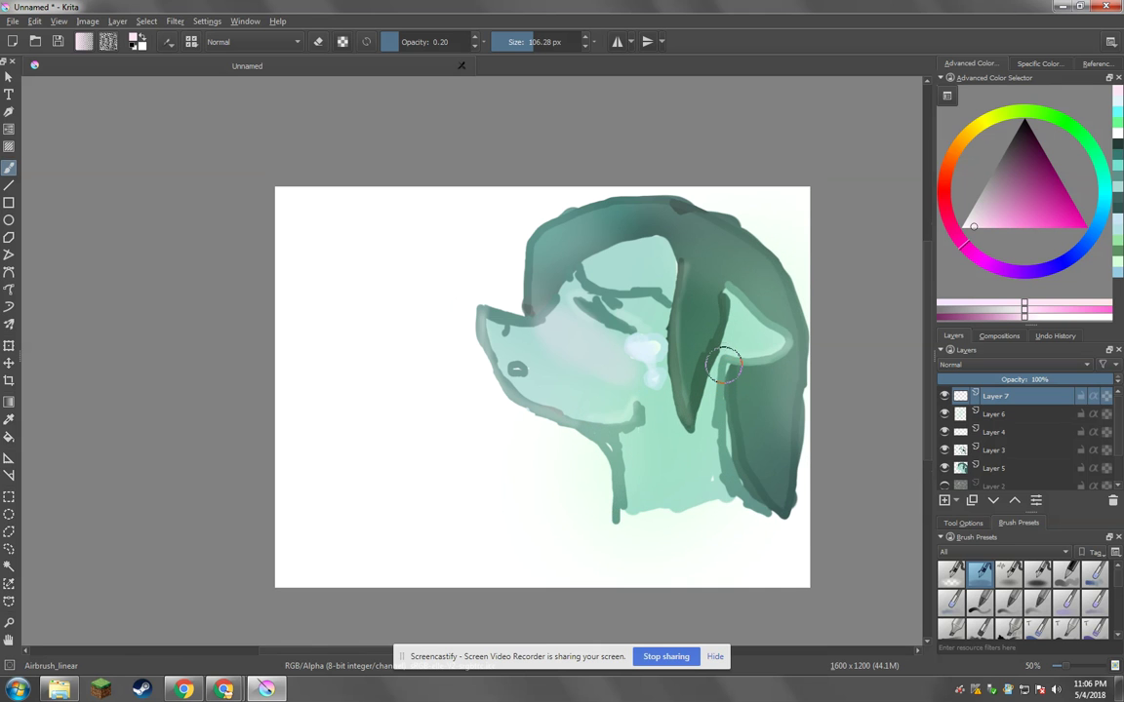
scroll(723, 363, up, 1)
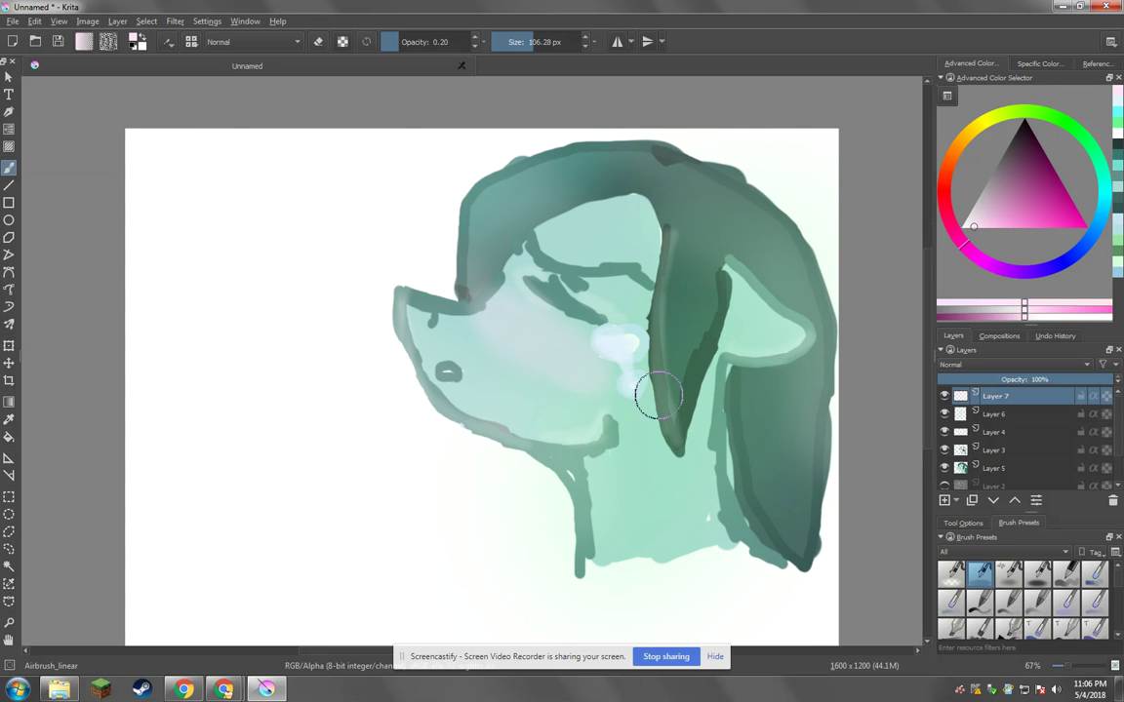